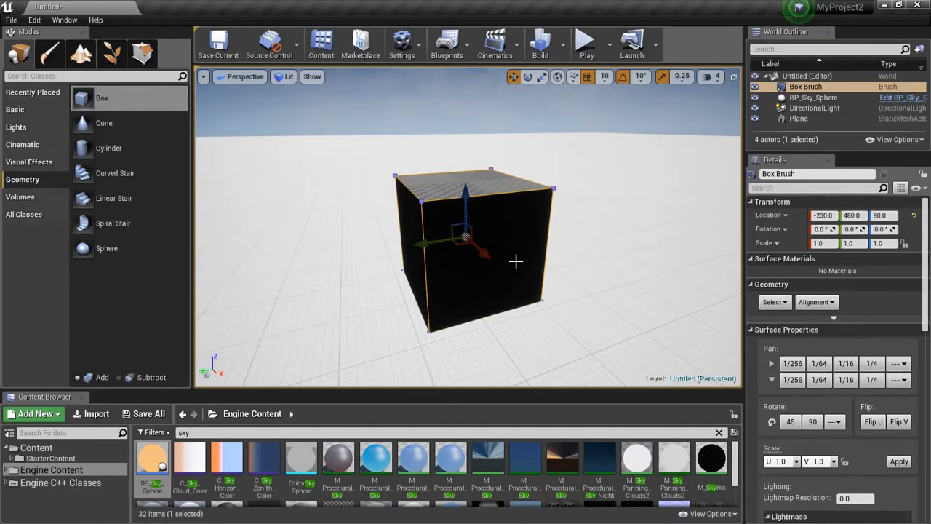
Show the four-viewport layout and frame the box brush in the Left, Front and Top views.
click(733, 77)
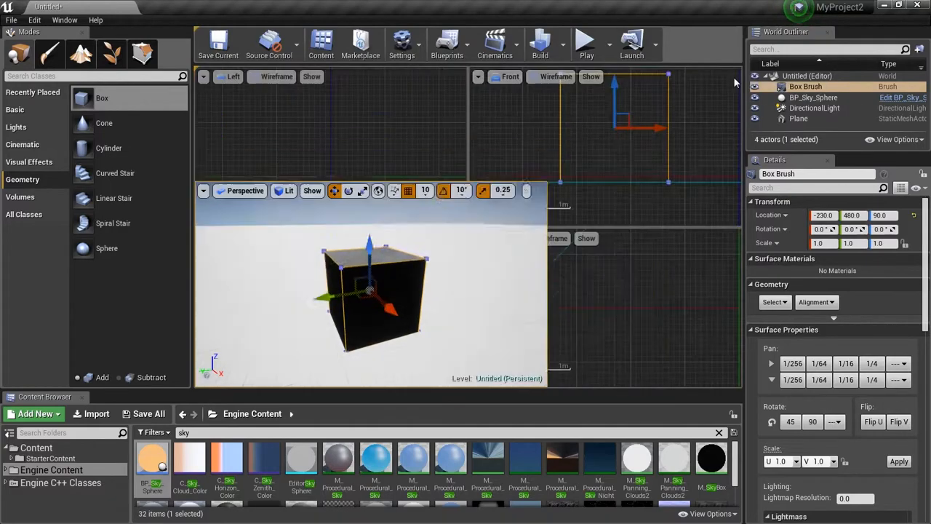
right_drag(684, 189, 693, 222)
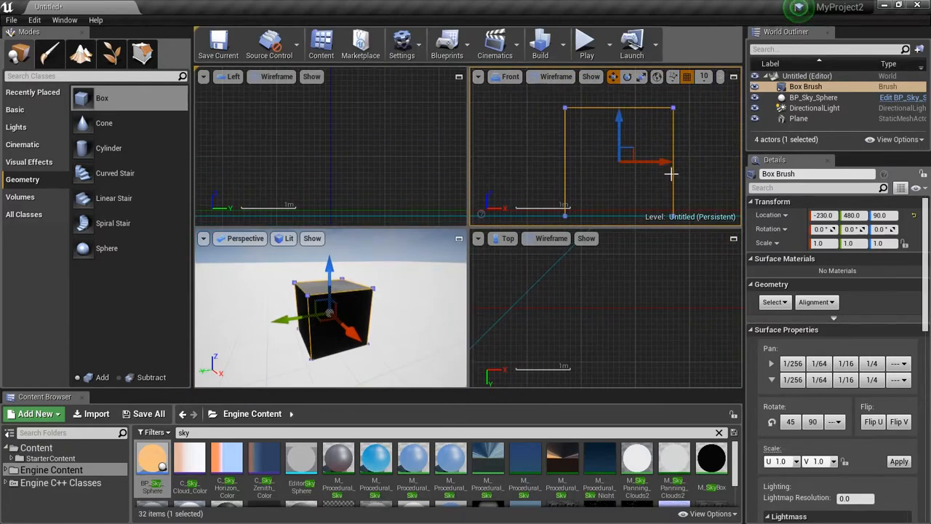
key(f)
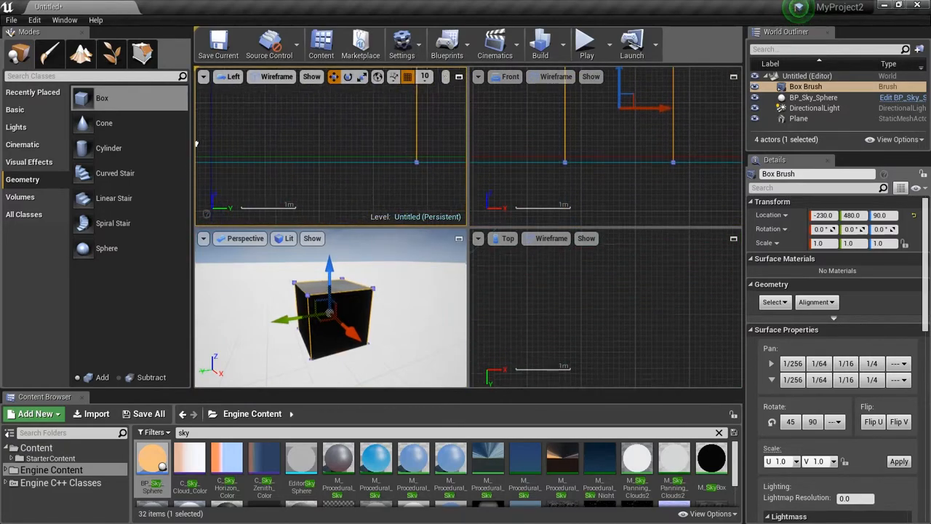
key(f)
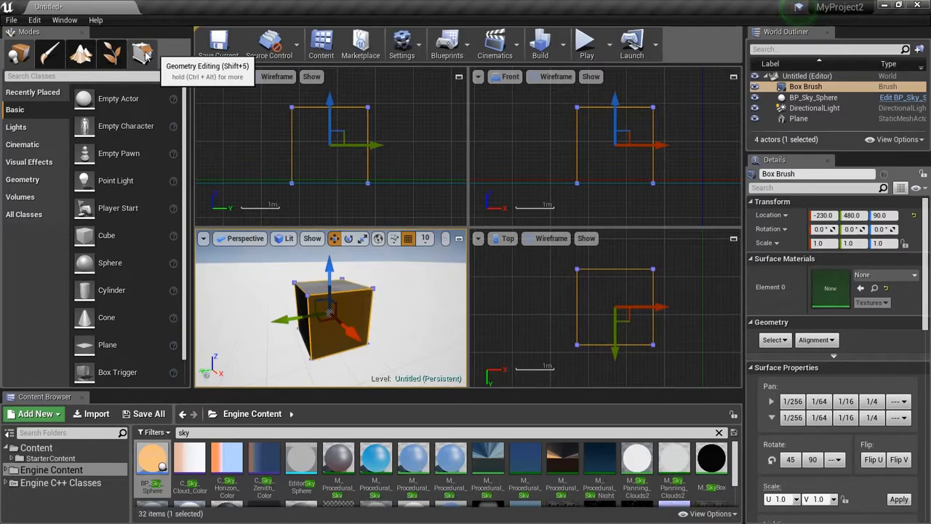
Enter Geometry Editing mode, select the box's four top vertices in the Left view, raise them slightly along Z and clear the selection.
click(143, 55)
drag(268, 91, 397, 130)
key(f)
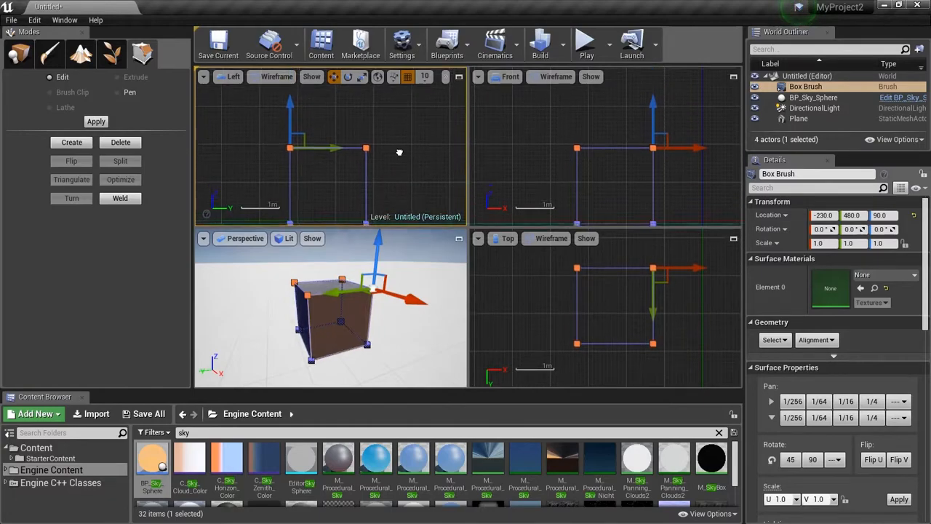
mouse_move(297, 106)
mouse_down()
mouse_move(297, 94)
mouse_move(291, 123)
mouse_move(294, 96)
mouse_up()
right_drag(395, 177, 361, 132)
drag(345, 133, 313, 88)
mouse_move(377, 176)
mouse_down()
mouse_move(406, 177)
mouse_move(376, 177)
mouse_up()
click(403, 131)
mouse_move(334, 121)
right_down()
mouse_move(370, 145)
mouse_move(403, 145)
right_up()
click(403, 141)
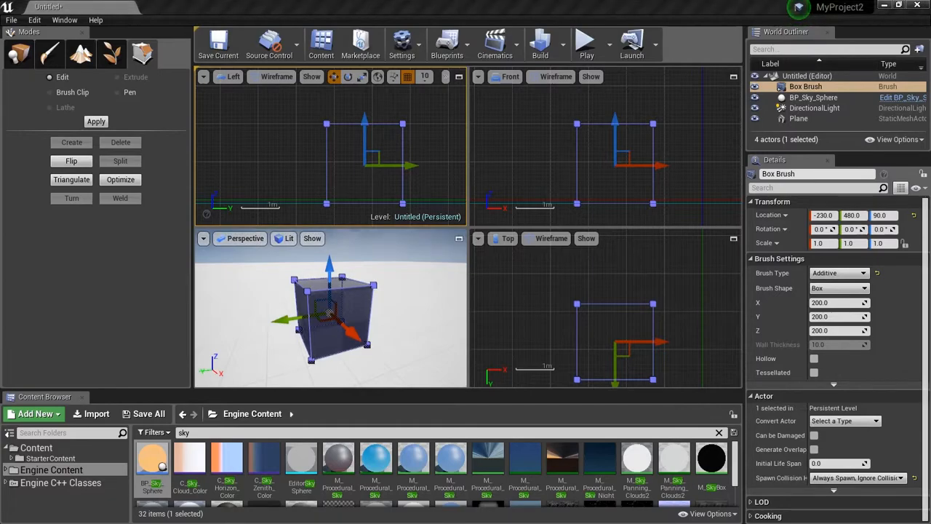
Slant the box in the Left view by pulling its upper-left and lower-right vertices outward along Y in opposite directions.
drag(301, 107, 358, 152)
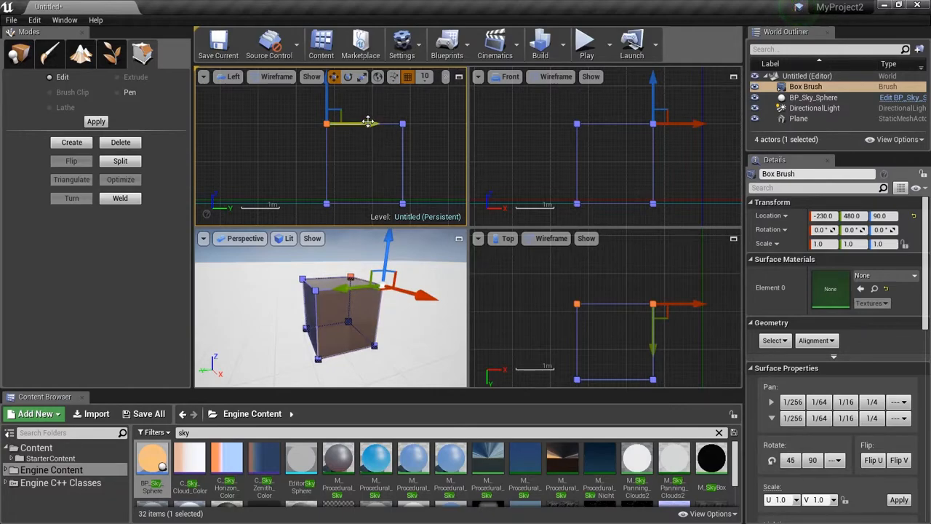
mouse_move(369, 123)
mouse_down()
mouse_move(298, 127)
mouse_move(313, 127)
mouse_up()
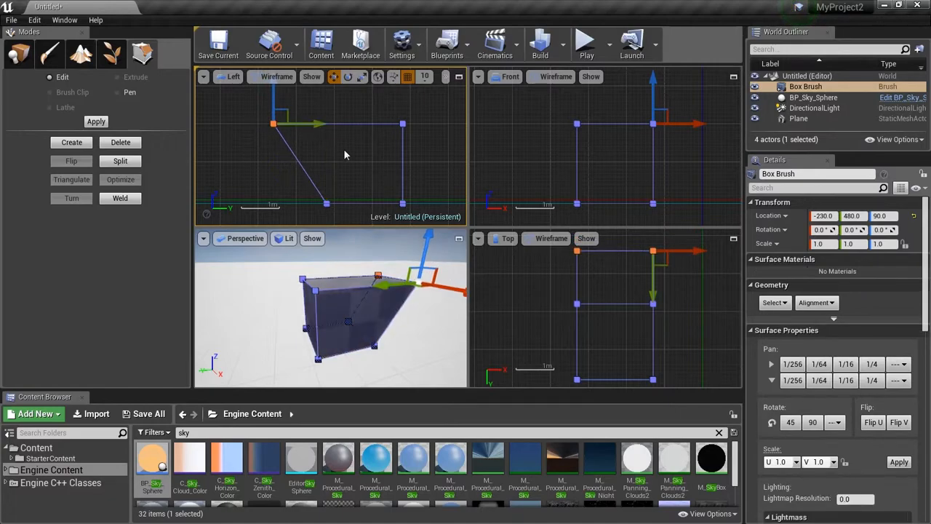
mouse_move(380, 173)
mouse_down()
mouse_move(427, 231)
mouse_move(465, 205)
mouse_move(488, 205)
mouse_move(466, 209)
mouse_up()
mouse_move(433, 325)
right_down()
mouse_move(405, 348)
mouse_move(416, 361)
mouse_move(412, 349)
right_up()
click(460, 238)
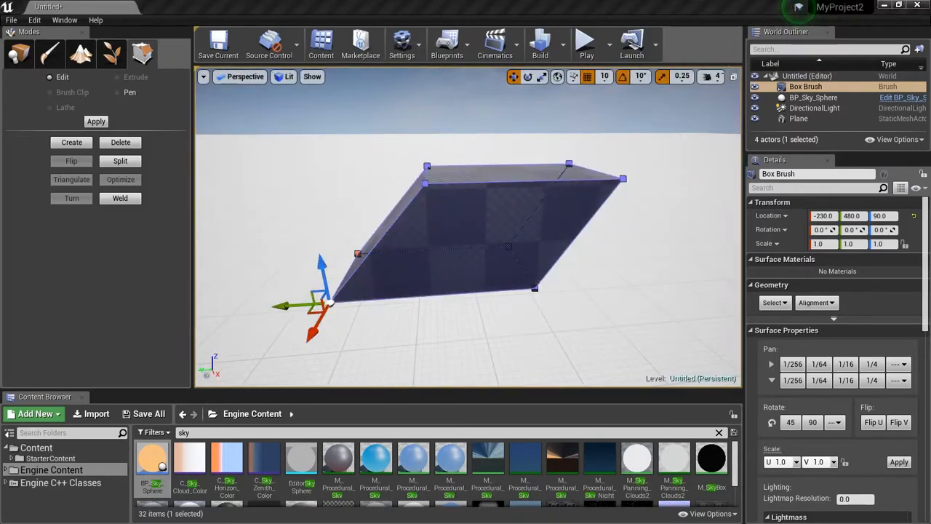
click(734, 77)
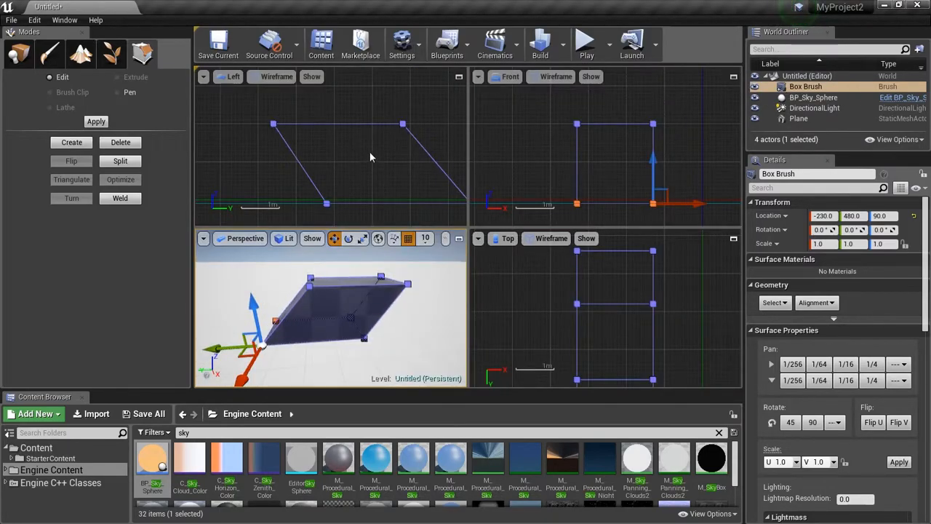
scroll(369, 153, down, 3)
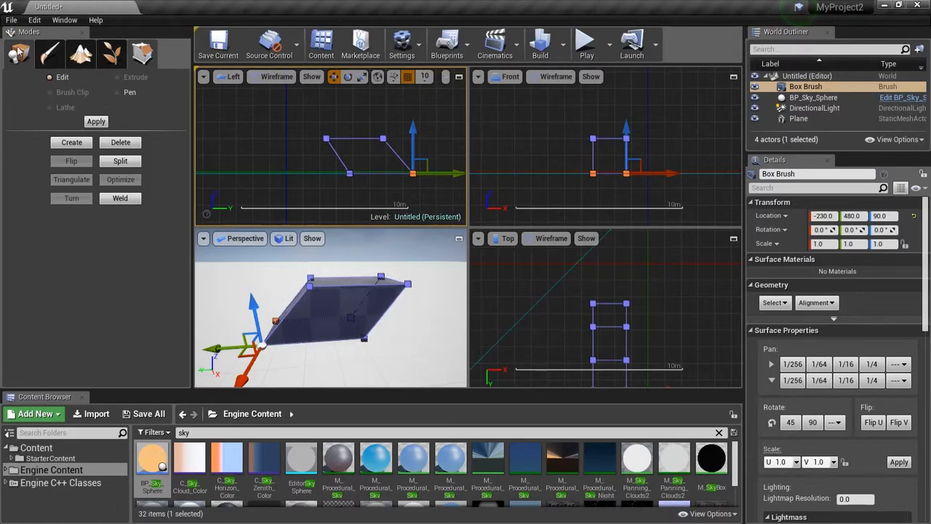
Return to Place mode and add a second Box geometry brush on the floor beside the slanted block.
click(20, 54)
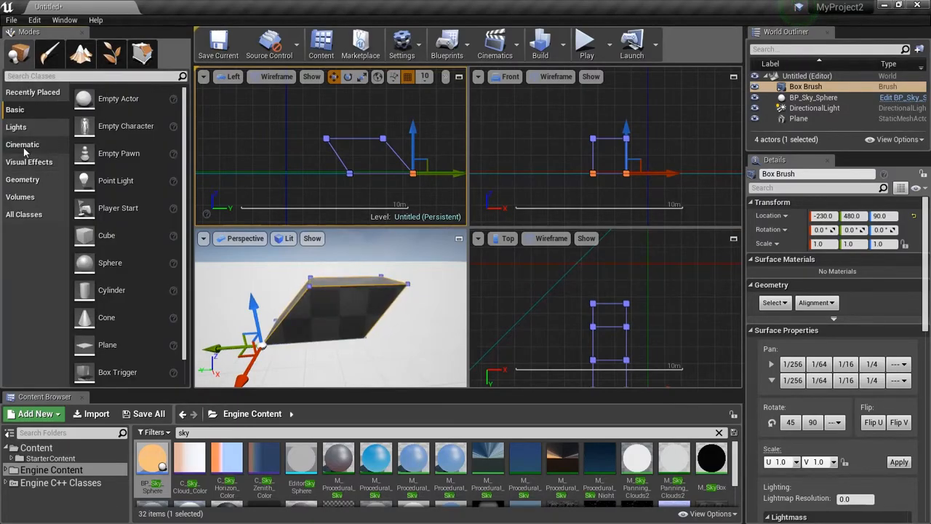
click(32, 179)
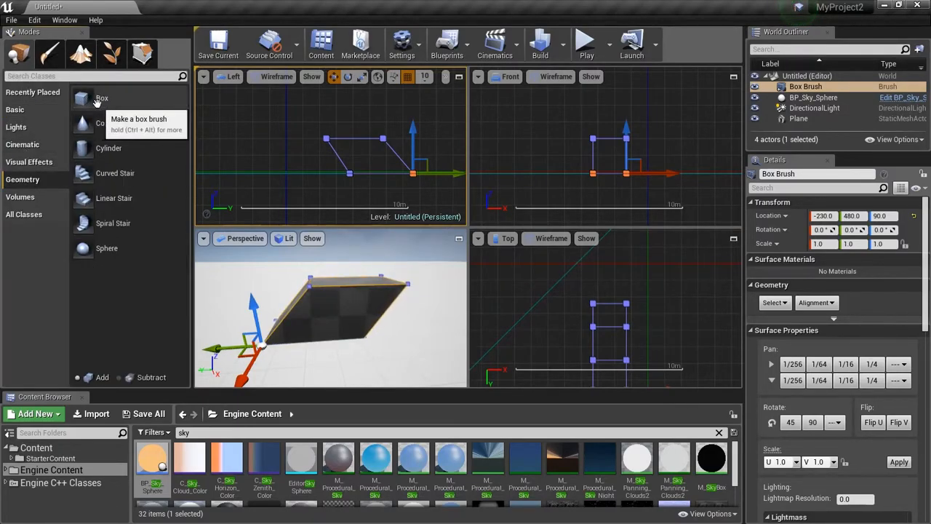
click(459, 239)
mouse_move(556, 305)
right_down()
mouse_move(539, 342)
mouse_move(525, 309)
mouse_move(487, 306)
right_up()
mouse_move(84, 97)
mouse_down()
mouse_move(438, 269)
mouse_move(432, 260)
mouse_up()
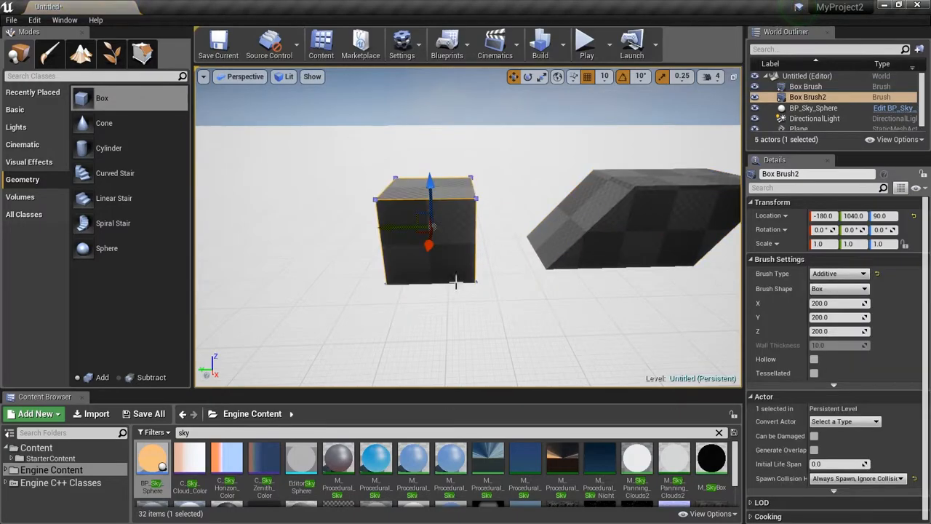
Shape the second box into a trapezoid in Geometry Editing mode by moving its bottom vertices outward on both sides along Y.
click(733, 77)
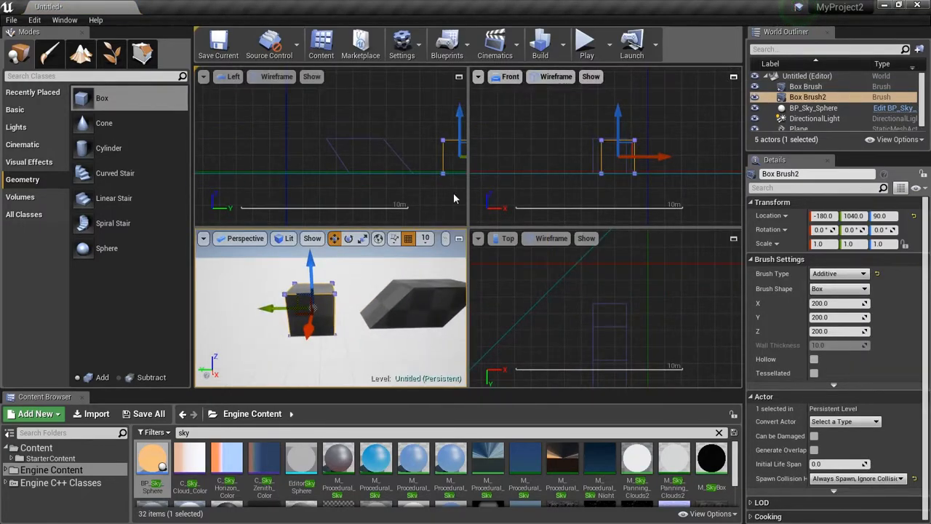
right_drag(448, 191, 359, 191)
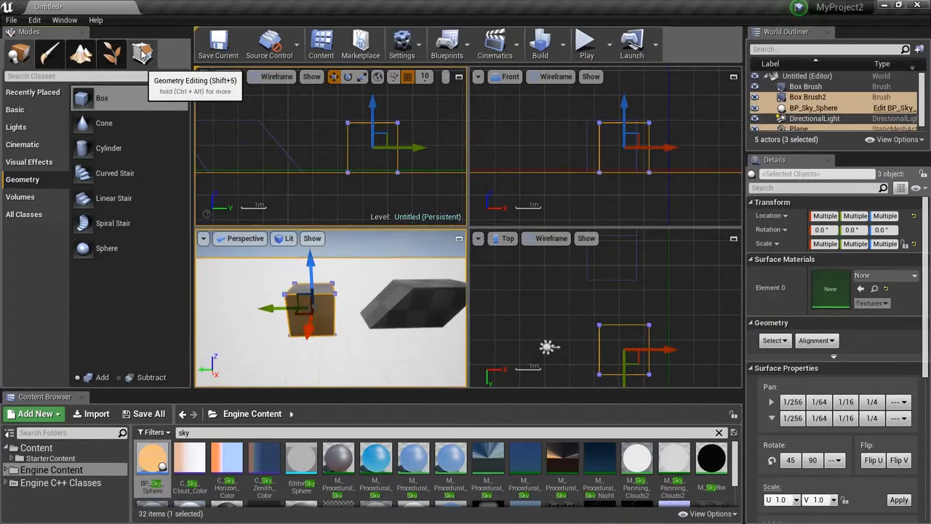
click(142, 54)
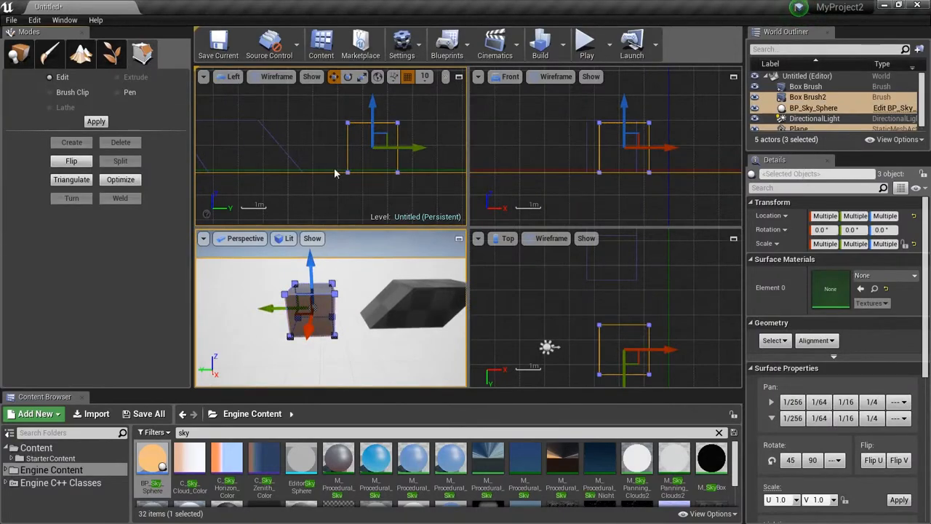
drag(325, 146, 355, 183)
ctrl+alt+drag(382, 154, 451, 173)
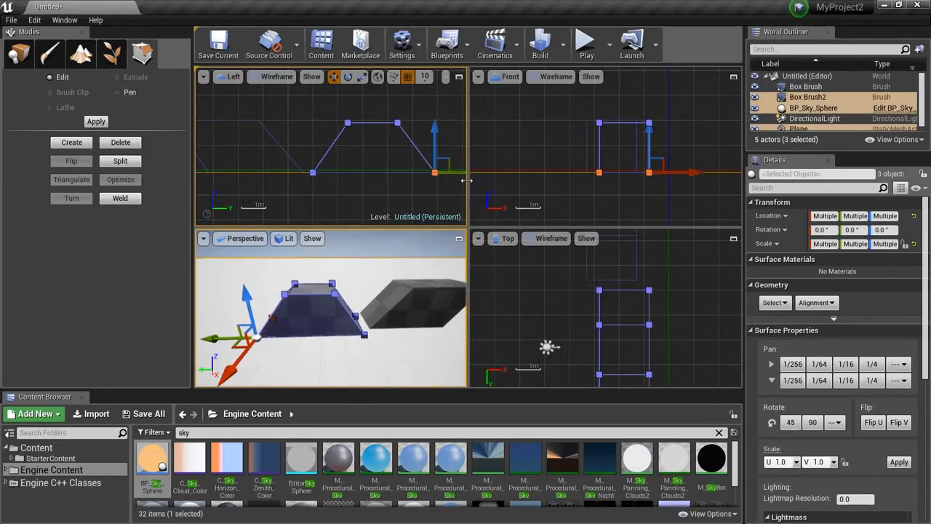
click(395, 192)
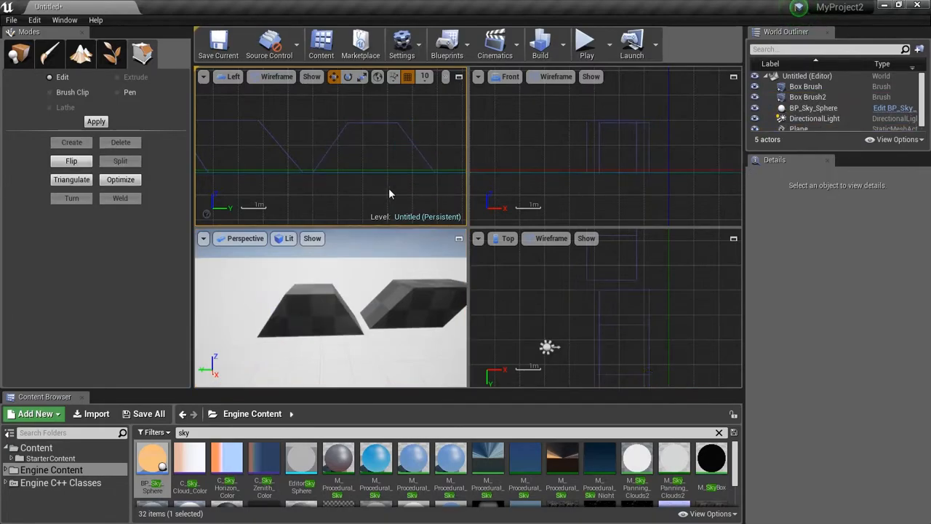
Place a third Box geometry brush on the floor beside the trapezoid block.
click(458, 238)
right_drag(530, 318, 466, 318)
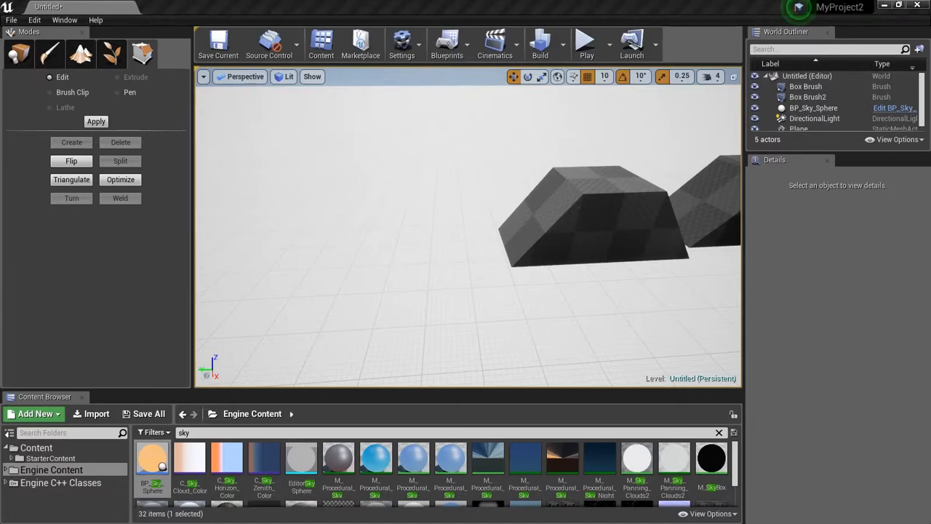
click(18, 53)
mouse_move(99, 97)
mouse_down()
mouse_move(129, 96)
mouse_move(342, 225)
mouse_move(349, 266)
mouse_move(409, 246)
mouse_move(408, 255)
mouse_up()
right_drag(439, 256, 437, 270)
In Geometry Editing mode, delete the two vertices of the third box's top edge on the side away from the other blocks.
click(141, 53)
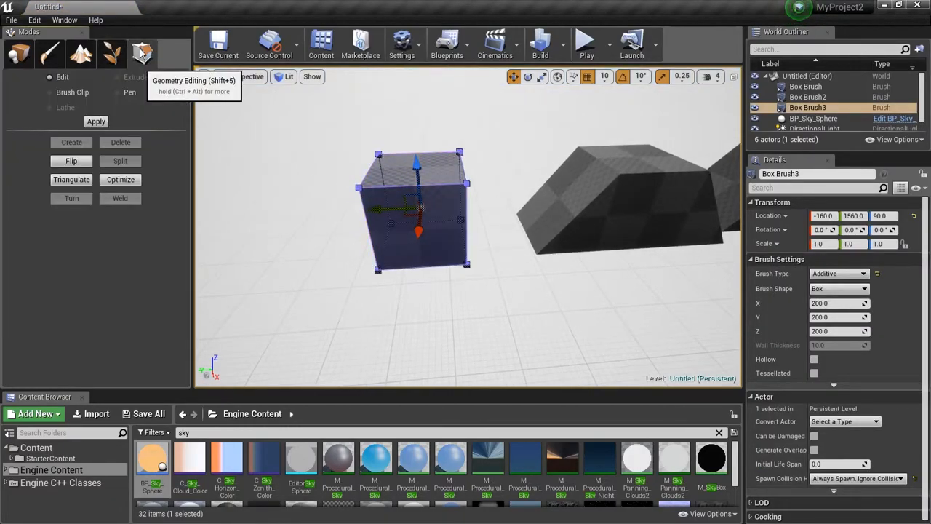
mouse_move(428, 229)
right_down()
mouse_move(415, 215)
mouse_move(441, 240)
mouse_move(466, 246)
mouse_move(459, 268)
mouse_move(366, 201)
right_up()
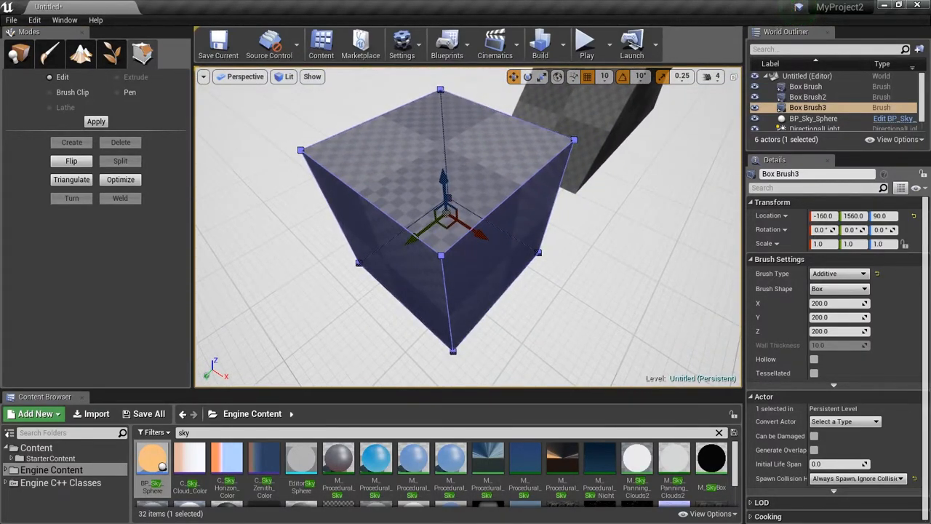
click(422, 160)
click(318, 165)
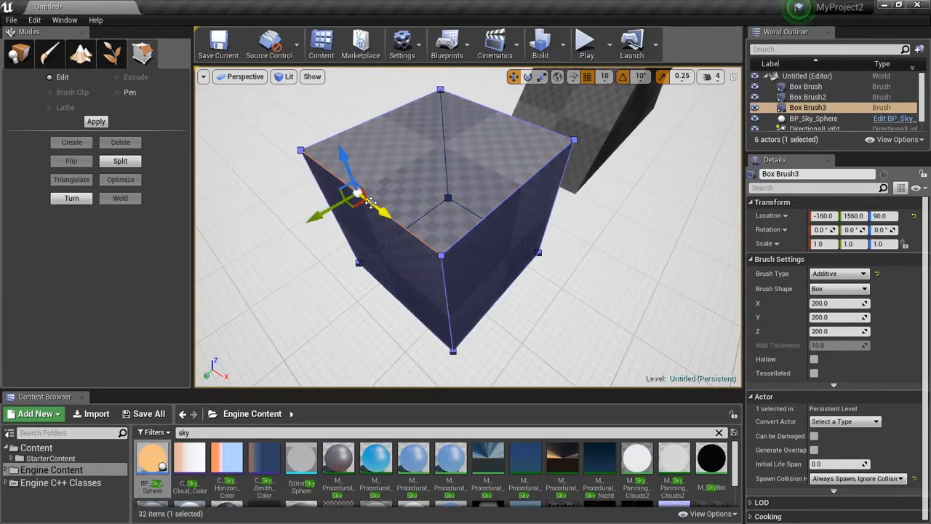
right_drag(318, 165, 324, 157)
click(329, 150)
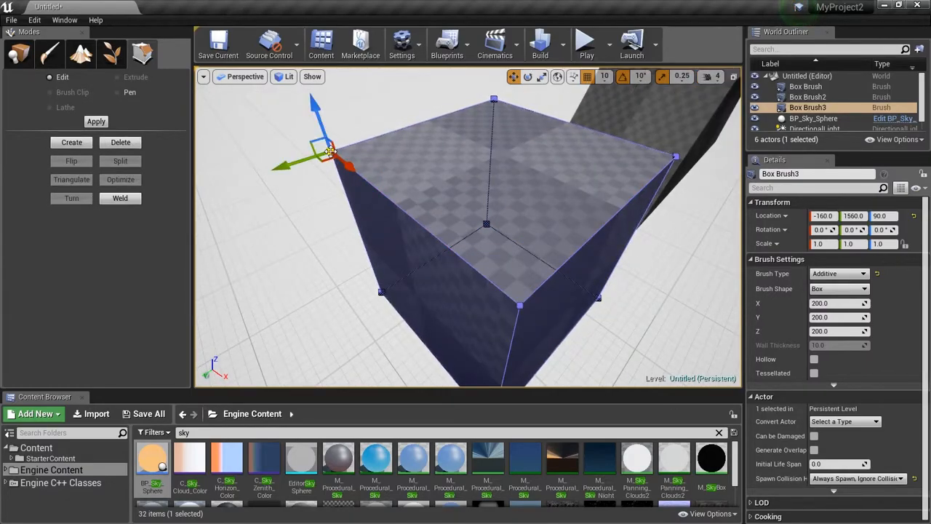
click(398, 209)
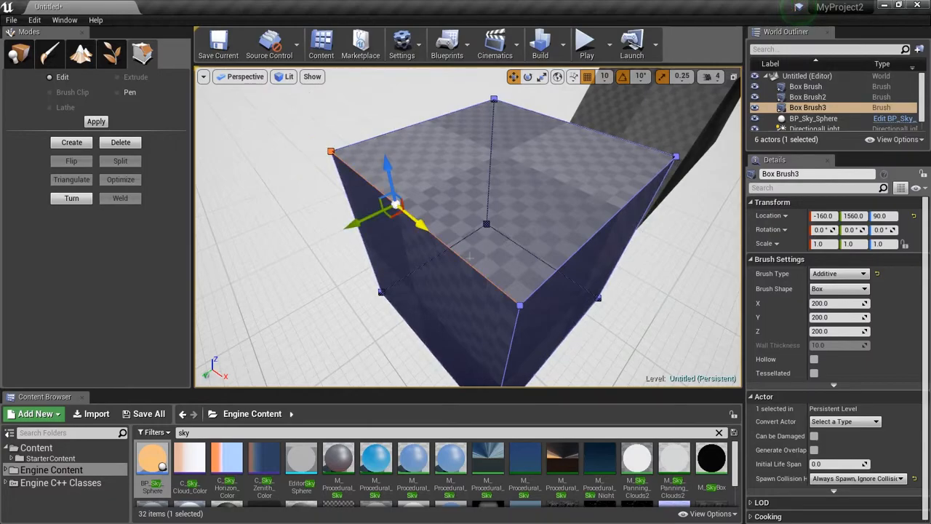
click(520, 307)
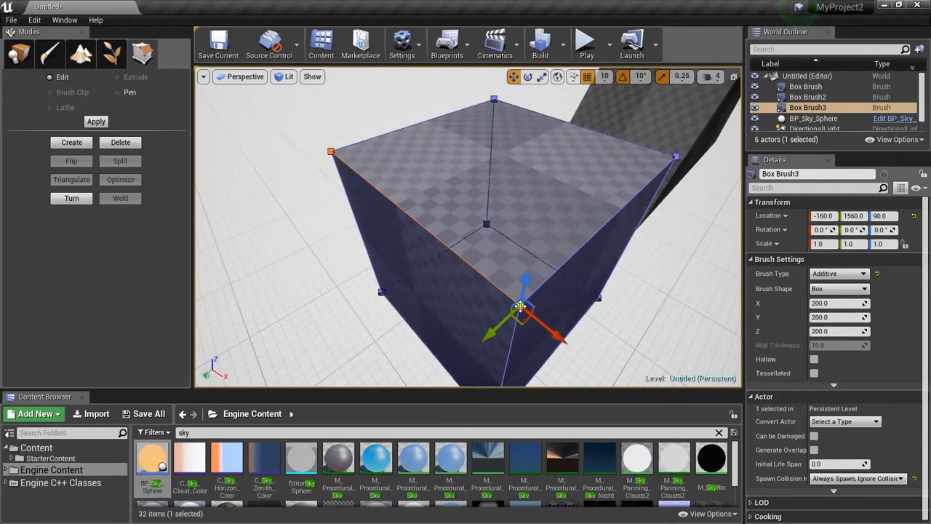
click(122, 144)
mouse_move(505, 264)
right_down()
mouse_move(469, 264)
mouse_move(430, 229)
mouse_move(436, 294)
mouse_move(445, 258)
mouse_move(480, 227)
mouse_move(527, 251)
mouse_move(509, 217)
mouse_move(506, 226)
mouse_move(514, 178)
mouse_move(510, 240)
mouse_move(500, 255)
right_up()
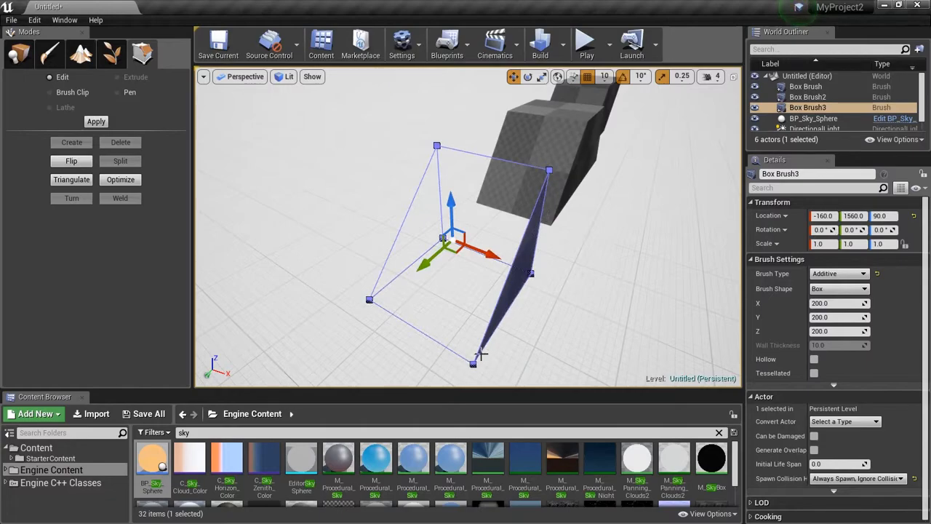
Create a sloped polygon on the open wedge from its two top vertices and two outer bottom vertices, selected in clockwise order.
click(437, 145)
ctrl+click(548, 170)
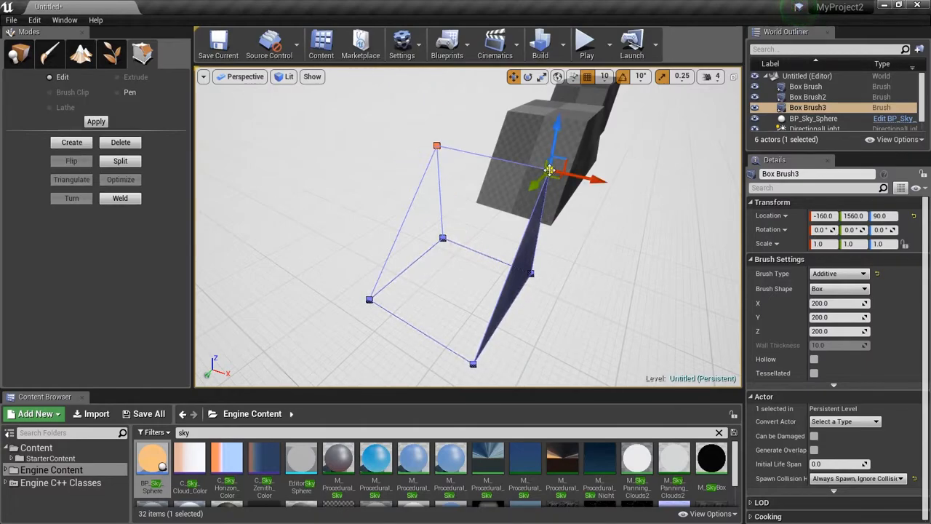
ctrl+click(473, 362)
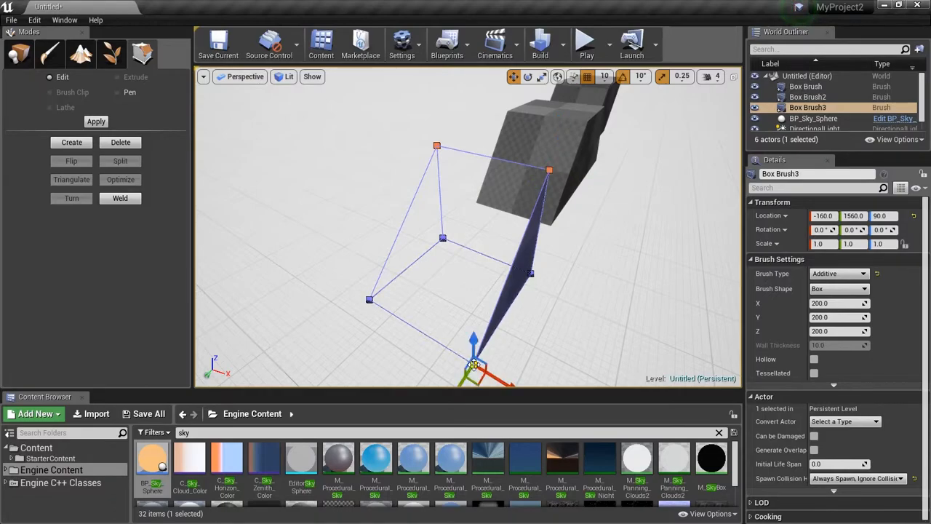
ctrl+click(369, 300)
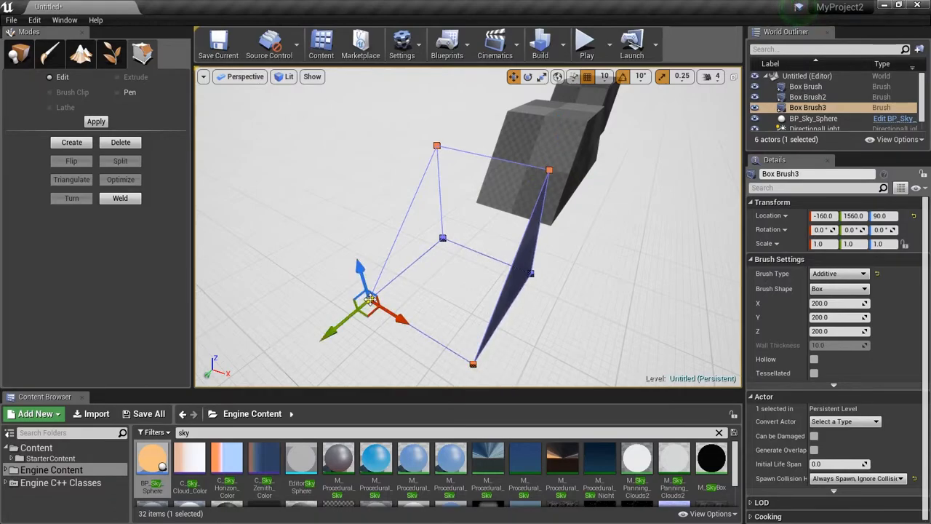
click(71, 142)
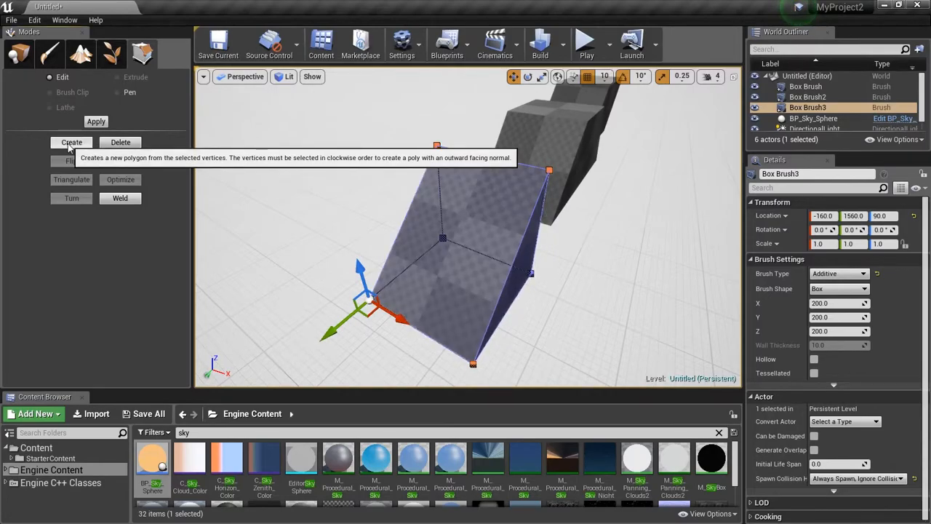
mouse_move(453, 277)
right_down()
mouse_move(477, 313)
mouse_move(429, 302)
mouse_move(378, 269)
mouse_move(485, 273)
right_up()
key(d)
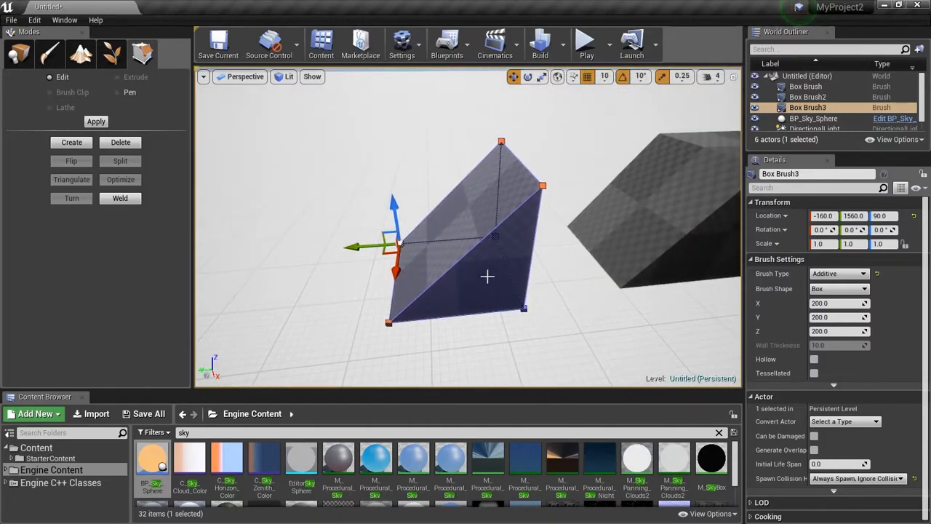
click(485, 269)
Leave Geometry Editing for Place mode and rotate the wedge brush to 130° about X.
click(15, 56)
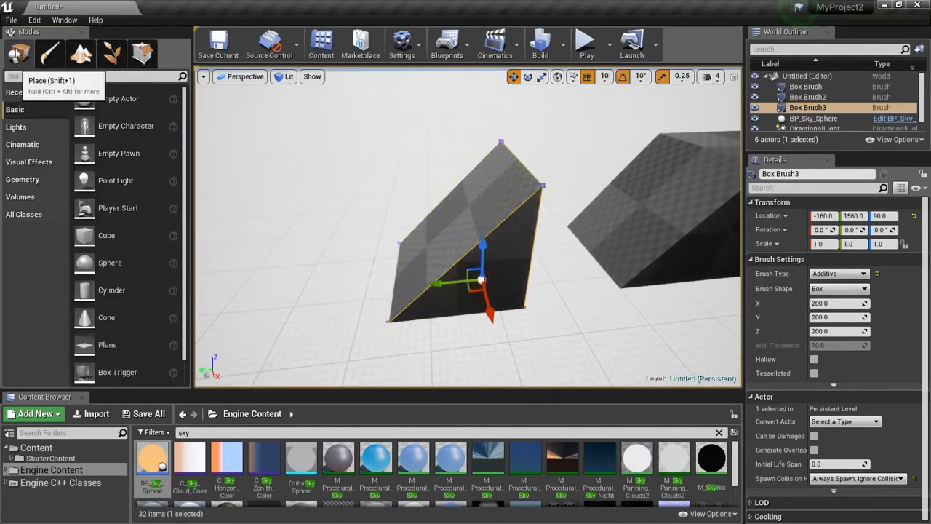
click(505, 254)
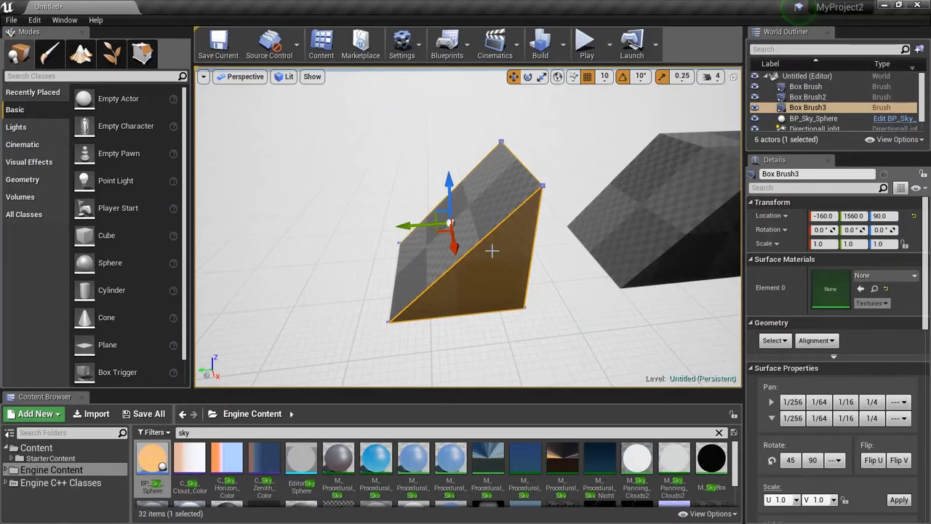
key(e)
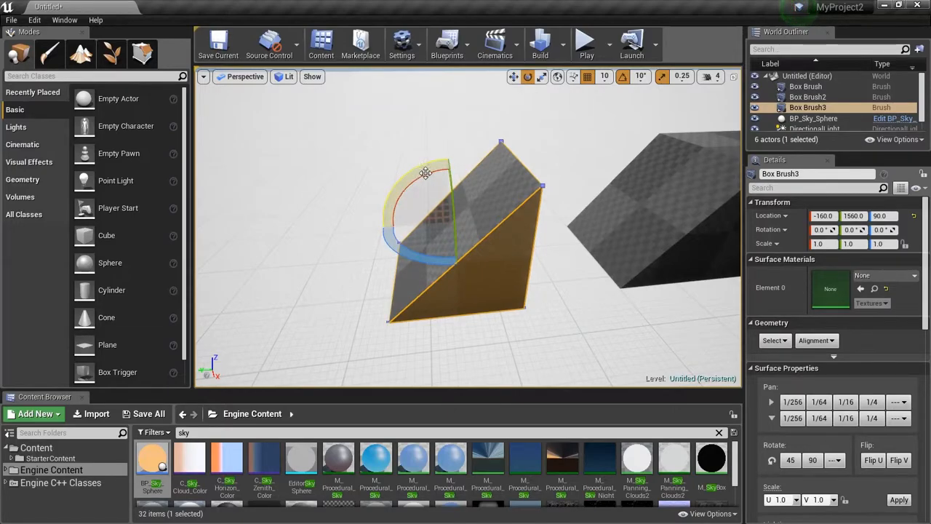
mouse_move(399, 237)
mouse_down()
mouse_move(429, 149)
mouse_move(375, 186)
mouse_move(390, 262)
mouse_move(403, 262)
mouse_up()
mouse_move(524, 311)
right_down()
mouse_move(518, 375)
mouse_move(522, 291)
right_up()
key(s)
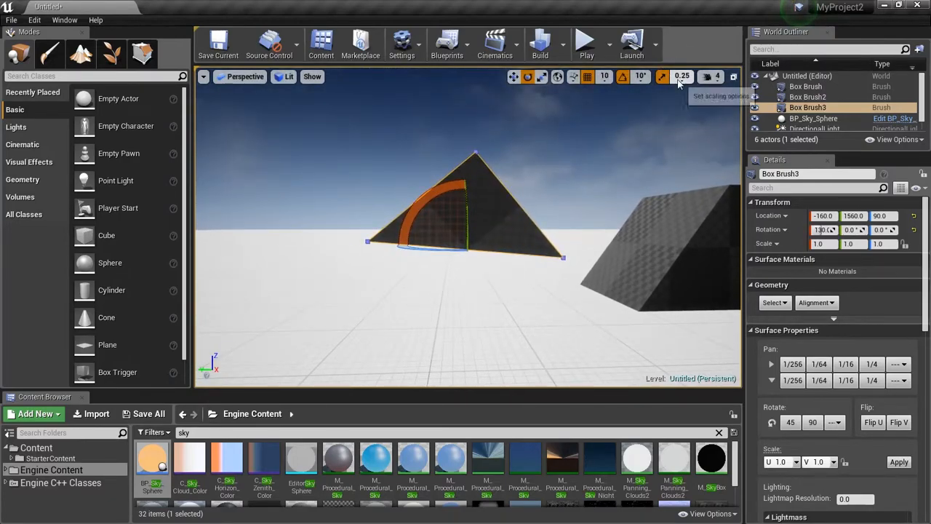
Set the rotation snap to 5° and rotate the wedge to 135° about X so its long face lies level.
click(640, 77)
click(644, 102)
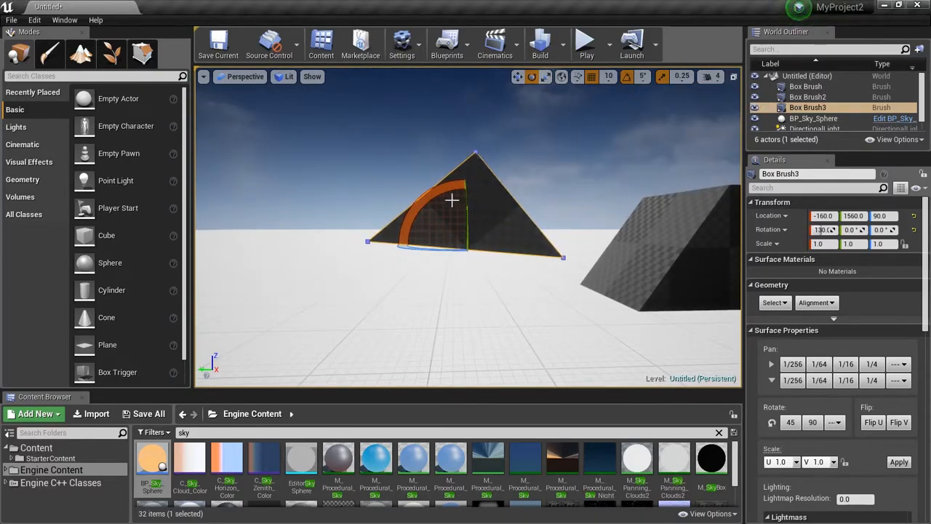
drag(444, 191, 444, 191)
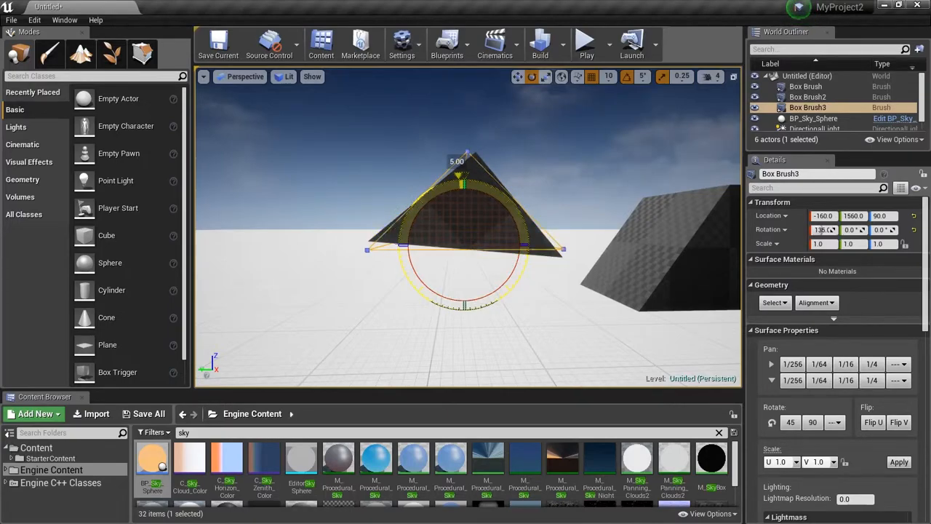
drag(461, 220, 463, 220)
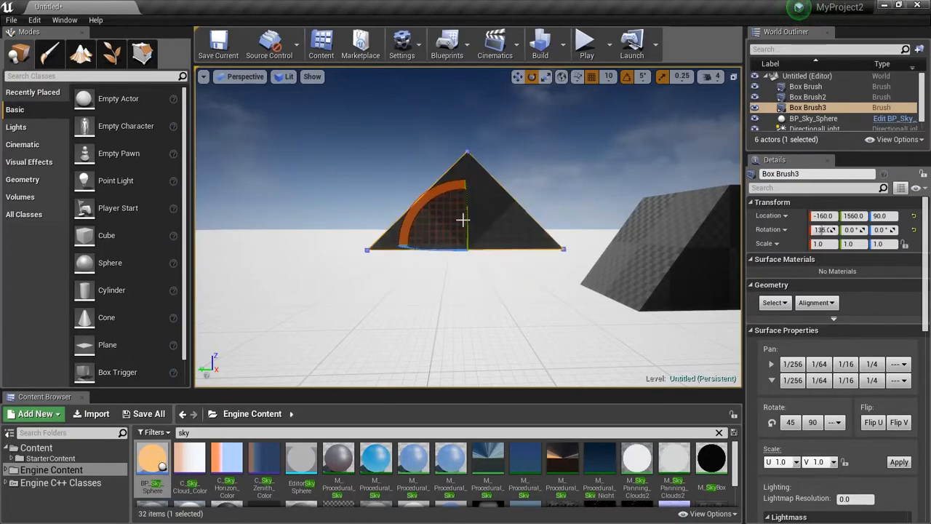
Lower the rotated wedge to Z -10 so it rests on the floor, and deselect it.
mouse_move(505, 292)
right_down()
mouse_move(521, 309)
mouse_move(509, 291)
right_up()
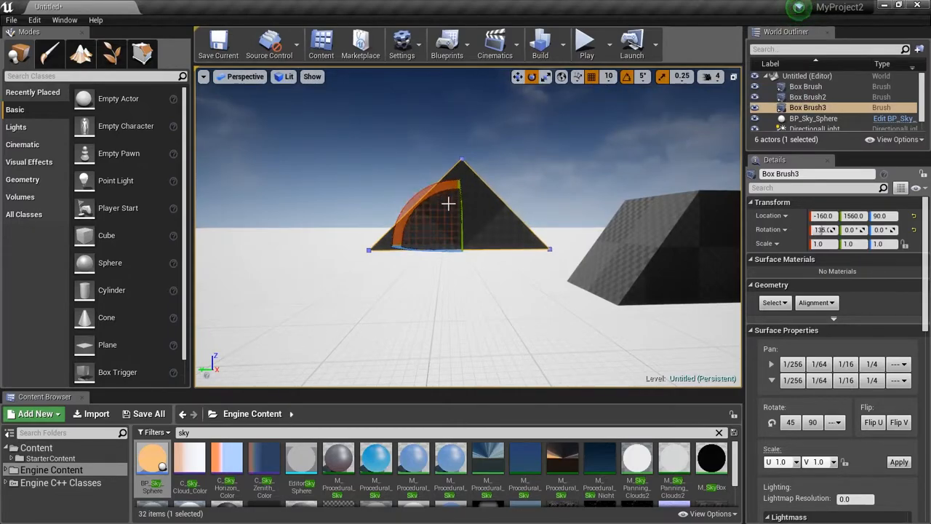
key(w)
drag(459, 200, 459, 252)
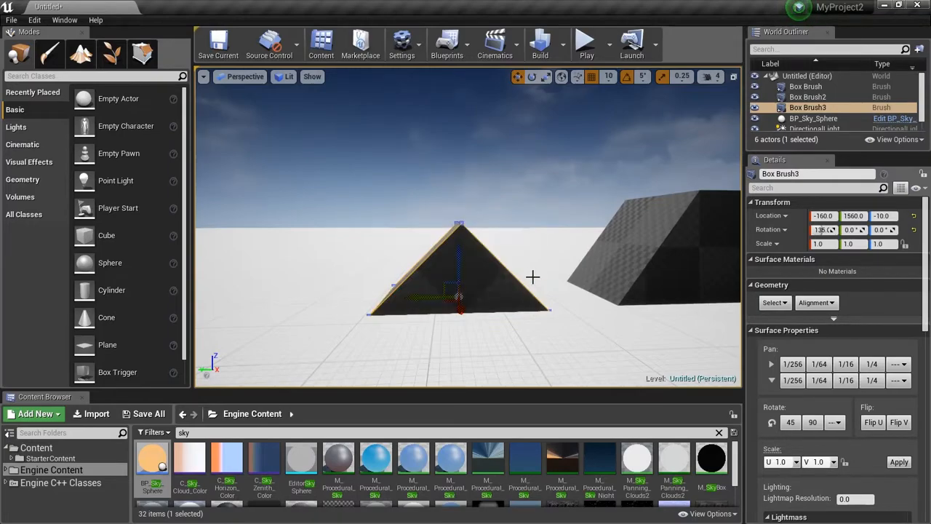
click(534, 175)
right_drag(559, 271, 576, 309)
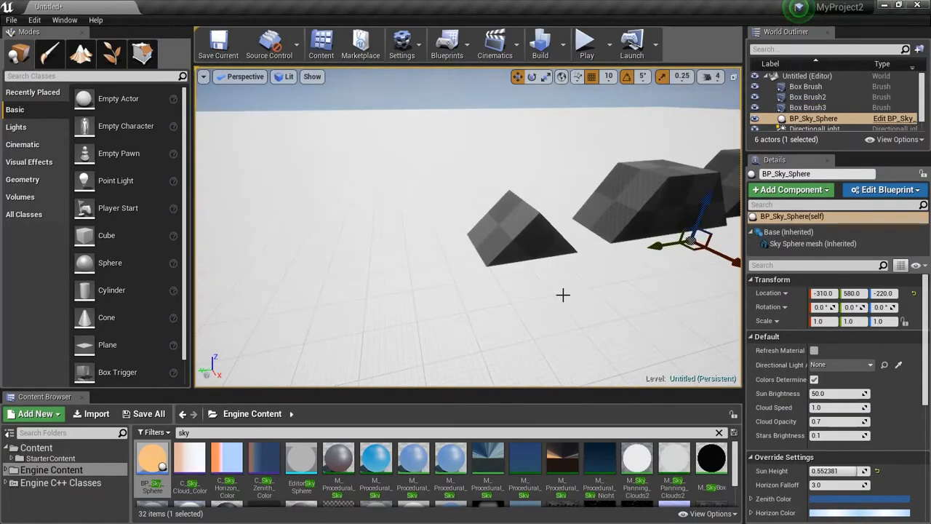
mouse_move(588, 314)
right_down()
mouse_move(569, 331)
mouse_move(588, 314)
right_up()
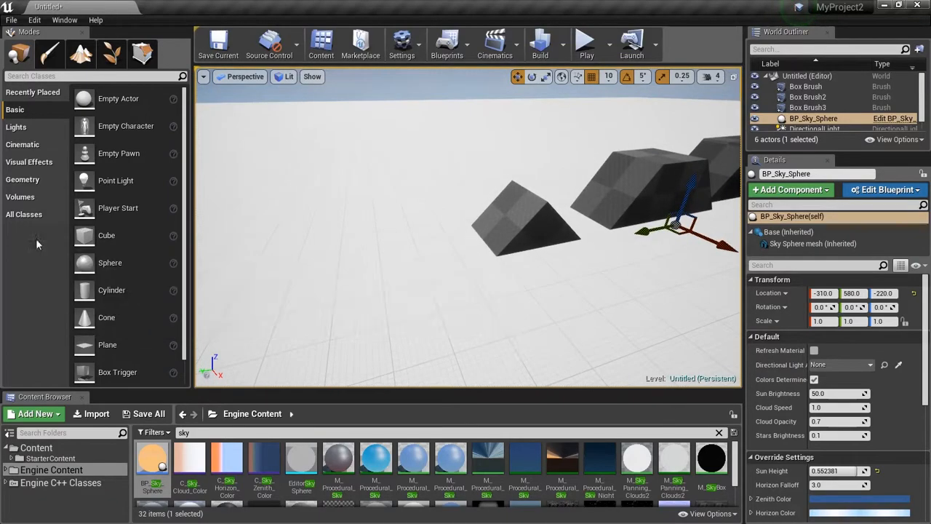
Place four additive Box geometry brushes on the open floor beyond the wedge.
click(36, 181)
right_drag(383, 263, 405, 284)
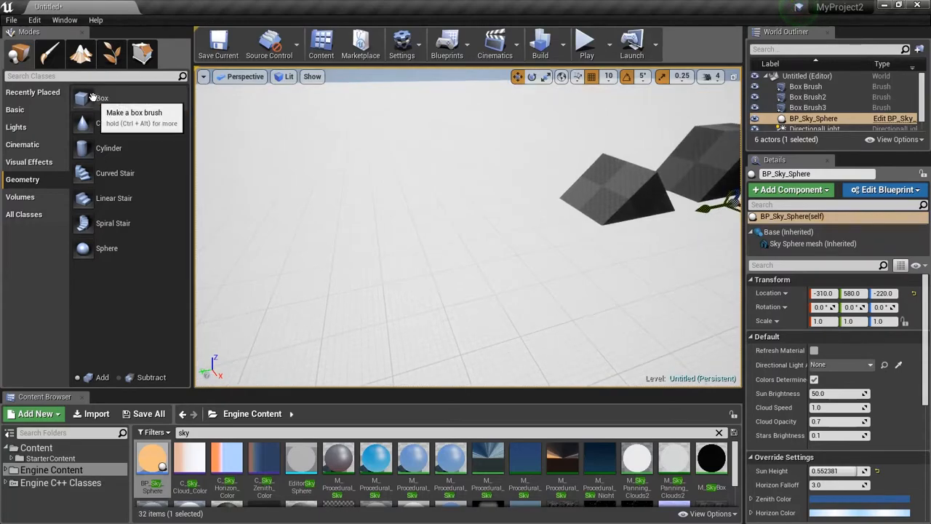
drag(141, 102, 456, 249)
right_drag(472, 308, 418, 299)
mouse_move(116, 98)
mouse_down()
mouse_move(342, 162)
mouse_move(473, 179)
mouse_up()
mouse_move(175, 104)
mouse_down()
mouse_move(447, 233)
mouse_move(486, 263)
mouse_up()
mouse_move(142, 99)
mouse_down()
mouse_move(383, 180)
mouse_move(370, 221)
mouse_up()
mouse_move(490, 240)
right_down()
mouse_move(507, 223)
mouse_move(515, 254)
mouse_move(509, 245)
right_up()
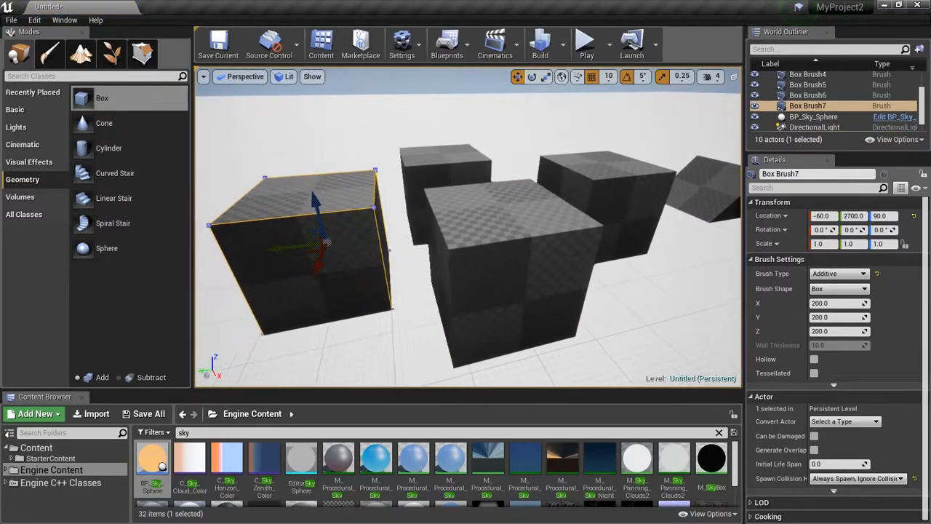
Scale three of the four new boxes, Box Brush5, Box Brush6 and Box Brush7, uniformly to 0.75.
click(510, 245)
mouse_move(550, 277)
right_down()
mouse_move(547, 289)
mouse_move(561, 283)
mouse_move(541, 273)
right_up()
key(e)
key(r)
mouse_move(494, 224)
mouse_down()
mouse_move(504, 216)
mouse_move(493, 224)
mouse_up()
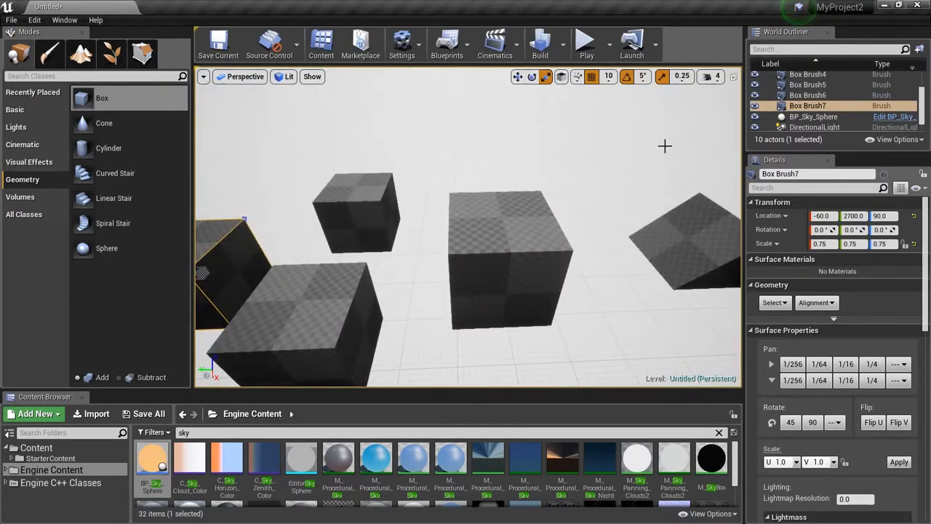
Switch to the four-viewport layout with the Left, Front, Top and Perspective views.
click(733, 76)
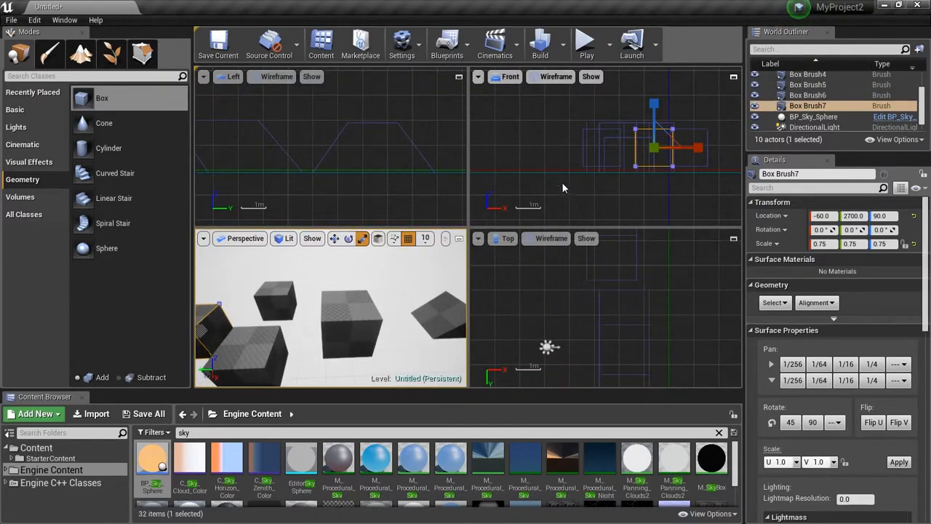
scroll(542, 182, down, 1)
scroll(451, 175, down, 2)
scroll(621, 143, down, 2)
scroll(621, 143, down, 1)
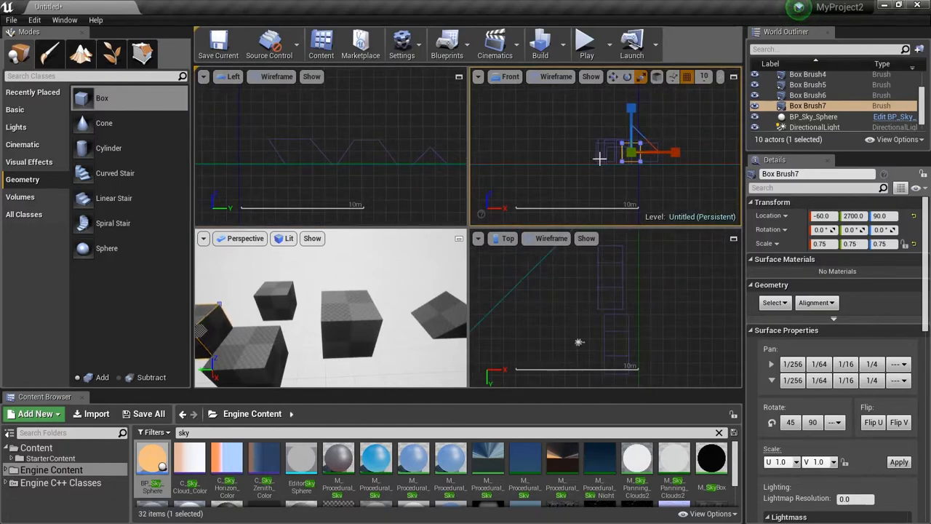
scroll(597, 152, down, 1)
scroll(423, 187, up, 6)
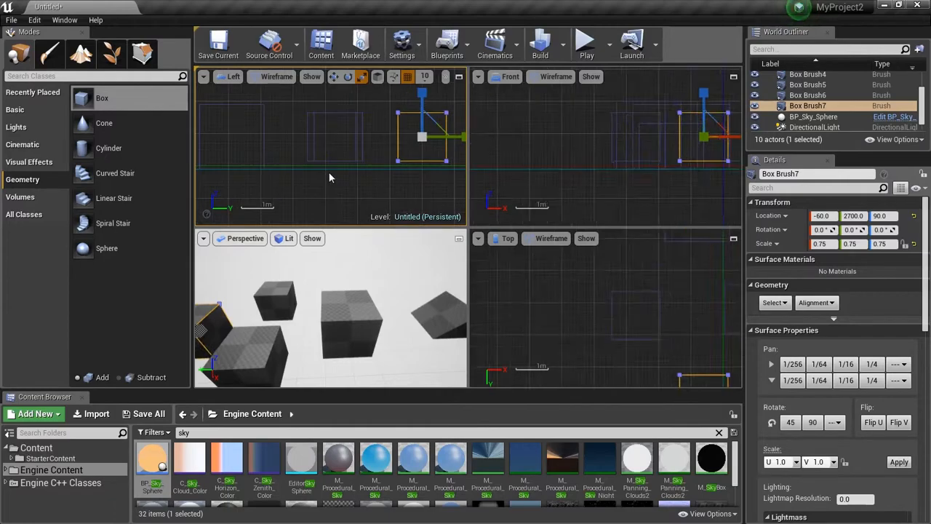
Move Box Brush5 along Y to 2900 in the Left view.
click(313, 129)
key(w)
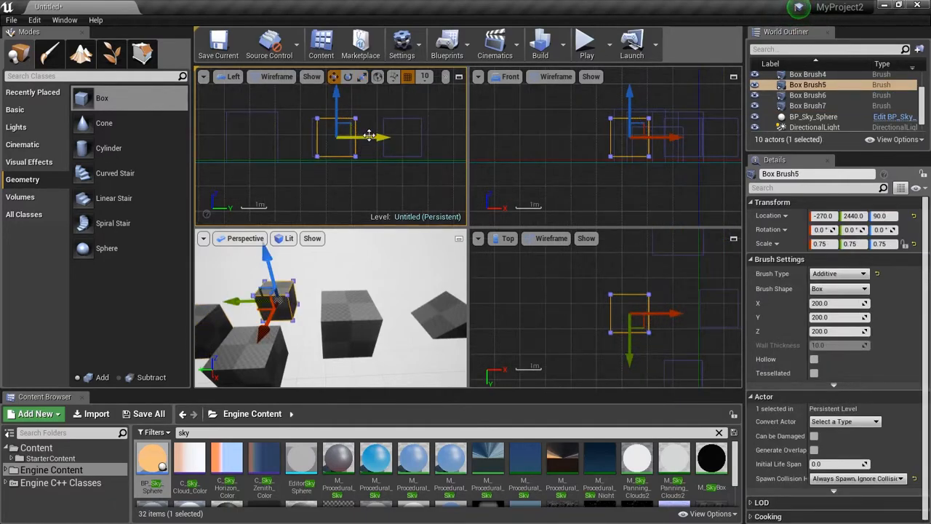
drag(380, 137, 547, 136)
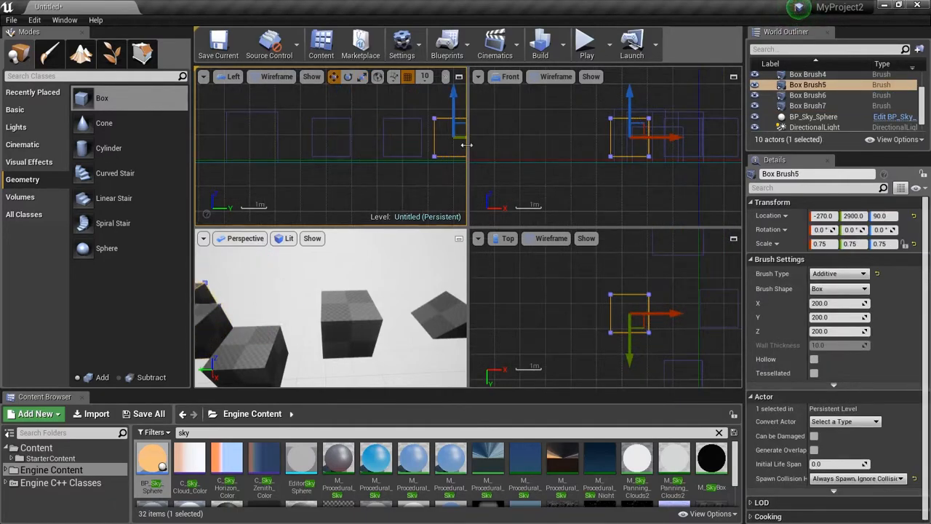
Move Box Brush6 along Y to 2110 in the Left view, centring it on the full-size Box Brush4.
right_drag(335, 177, 379, 160)
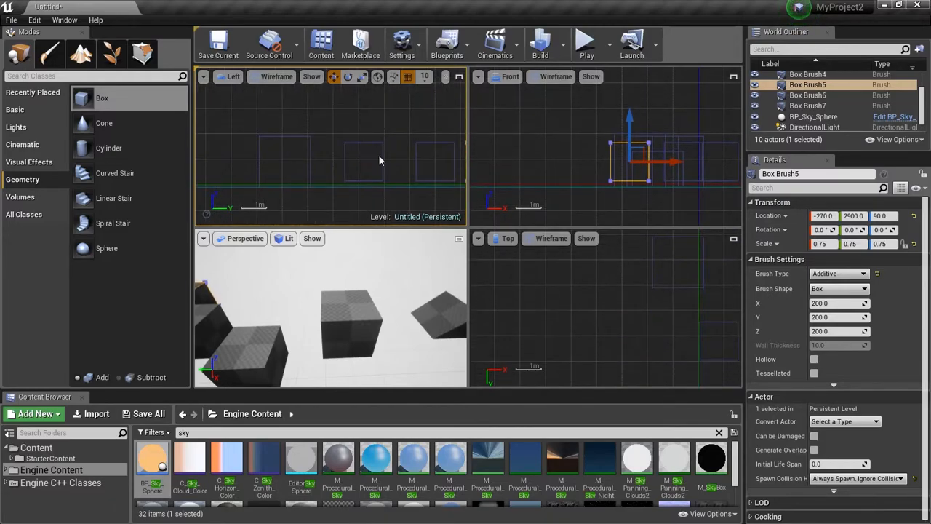
click(368, 143)
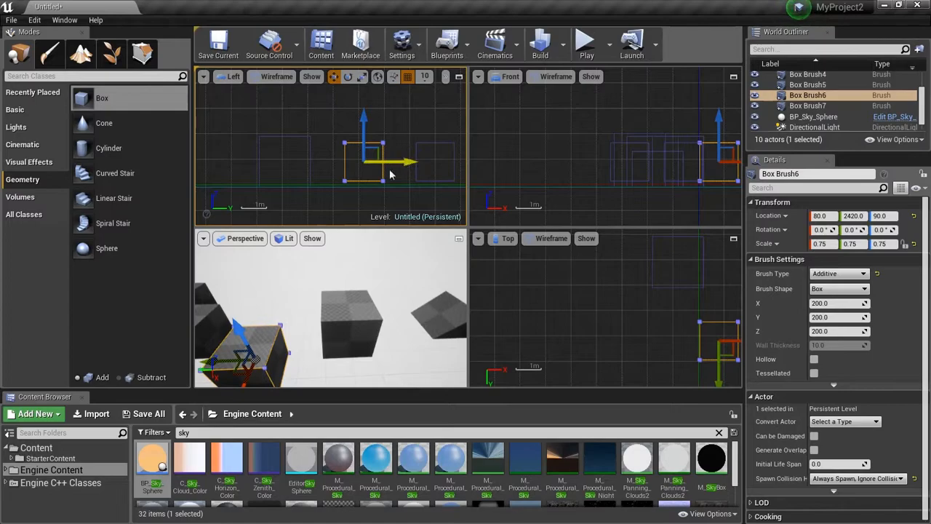
right_drag(330, 163, 371, 160)
mouse_move(448, 161)
mouse_down()
mouse_move(368, 169)
mouse_move(371, 177)
mouse_up()
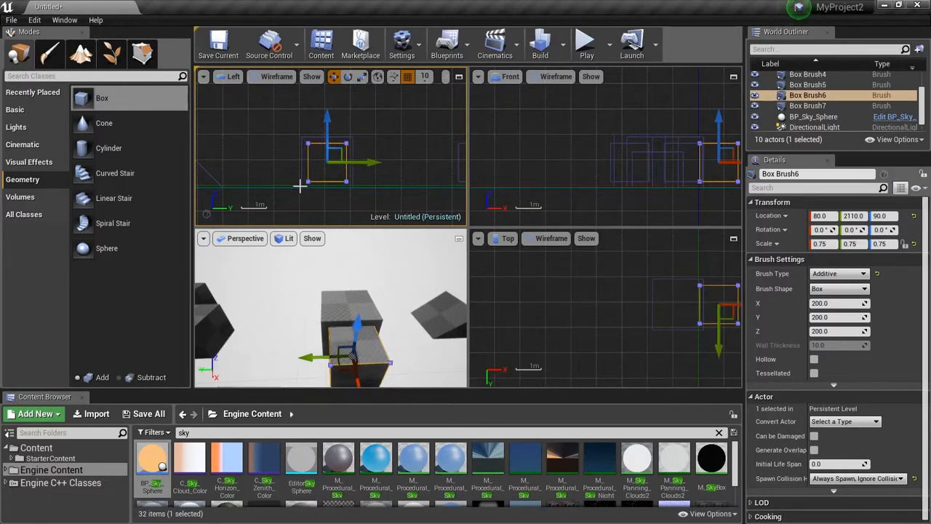
Move the full-size Box Brush4 along X to -540, away from the smaller boxes.
scroll(296, 177, up, 3)
right_drag(438, 141, 419, 171)
right_drag(619, 161, 473, 163)
scroll(565, 164, down, 3)
right_drag(696, 169, 624, 168)
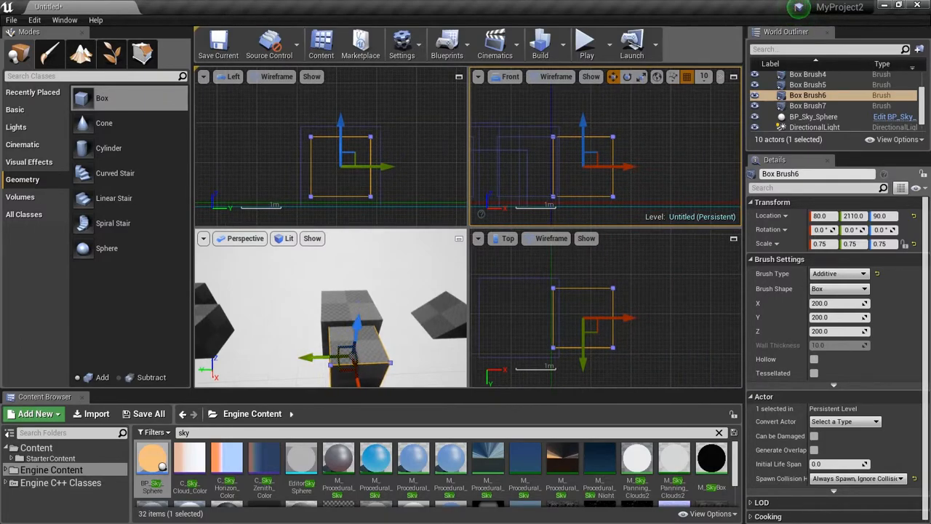
right_drag(649, 176, 711, 154)
click(342, 313)
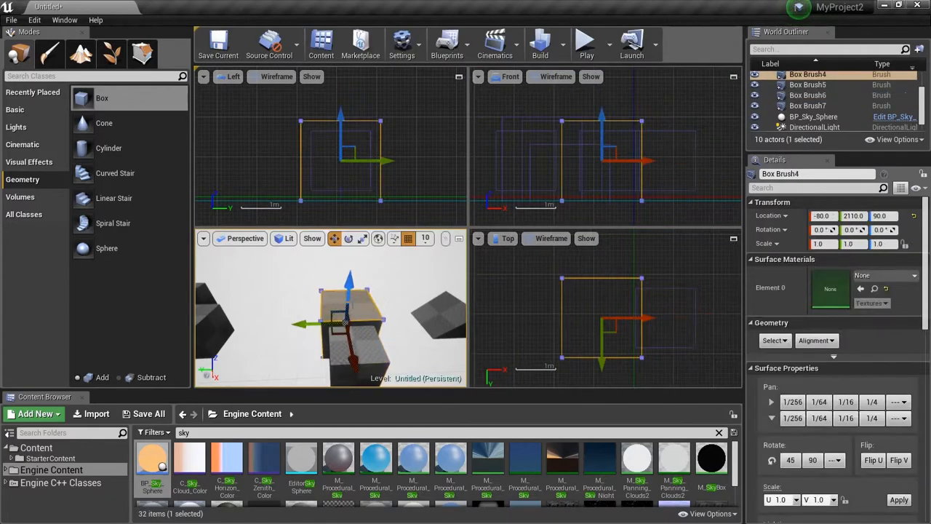
mouse_move(401, 311)
mouse_down()
mouse_move(358, 348)
mouse_move(343, 302)
mouse_up()
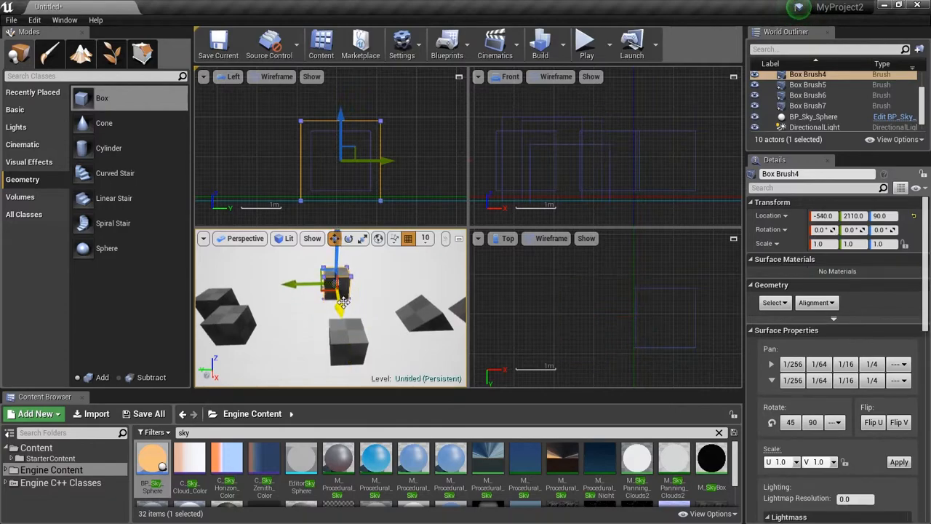
Move the smaller Box Brush6 along X to -540 in the Front view so it sits centred inside Box Brush4.
scroll(636, 159, down, 2)
scroll(572, 158, down, 2)
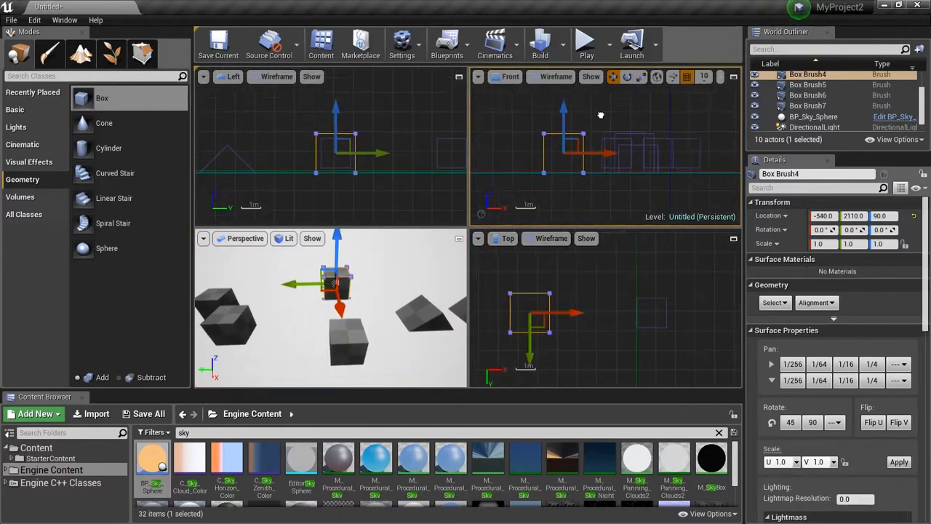
click(362, 358)
scroll(376, 357, down, 1)
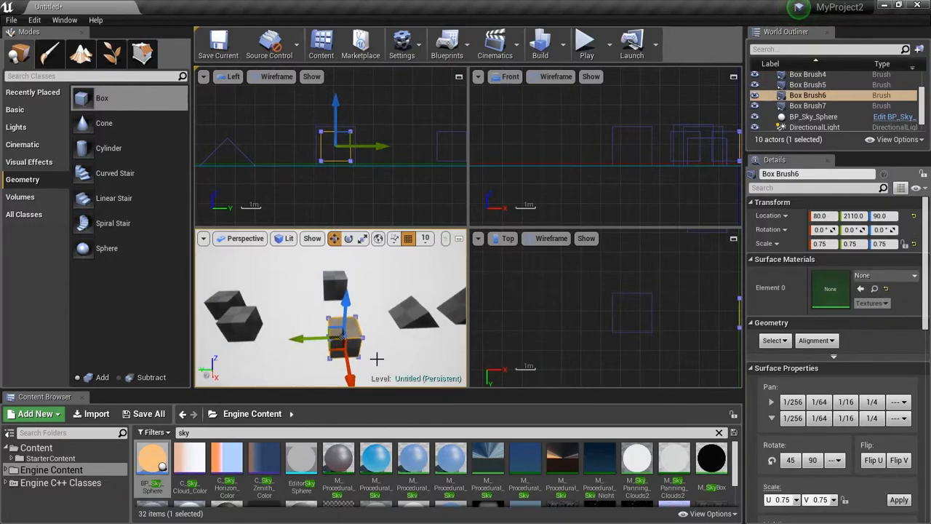
scroll(626, 165, down, 2)
right_drag(670, 184, 646, 156)
mouse_move(686, 145)
mouse_down()
mouse_move(596, 161)
mouse_move(607, 150)
mouse_up()
scroll(545, 150, up, 9)
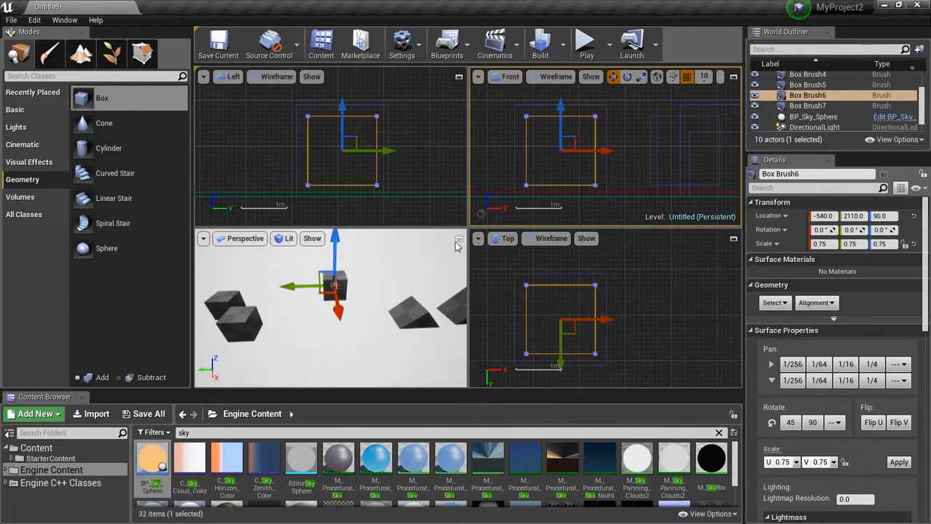
In Geometry Editing mode, select the inner box's four top vertices and raise them along Z.
mouse_move(549, 137)
mouse_down()
mouse_move(557, 167)
mouse_move(567, 163)
mouse_up()
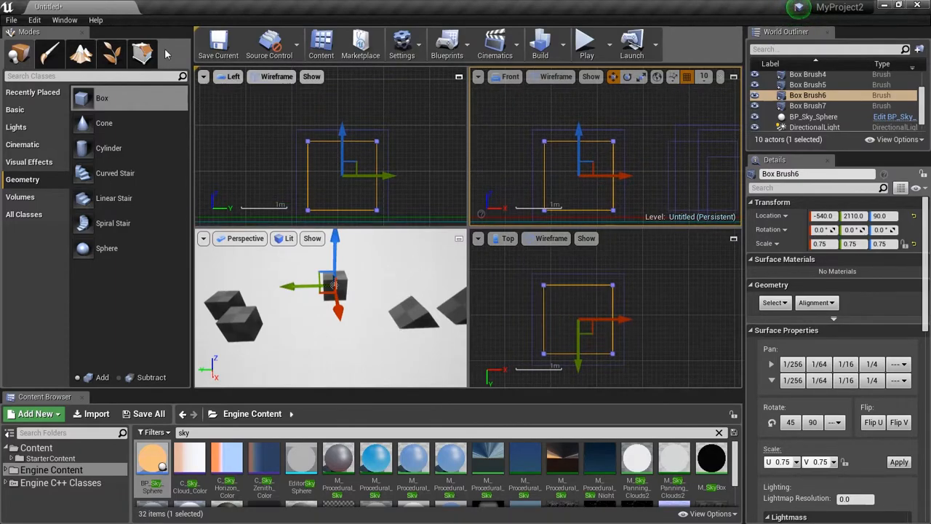
click(143, 54)
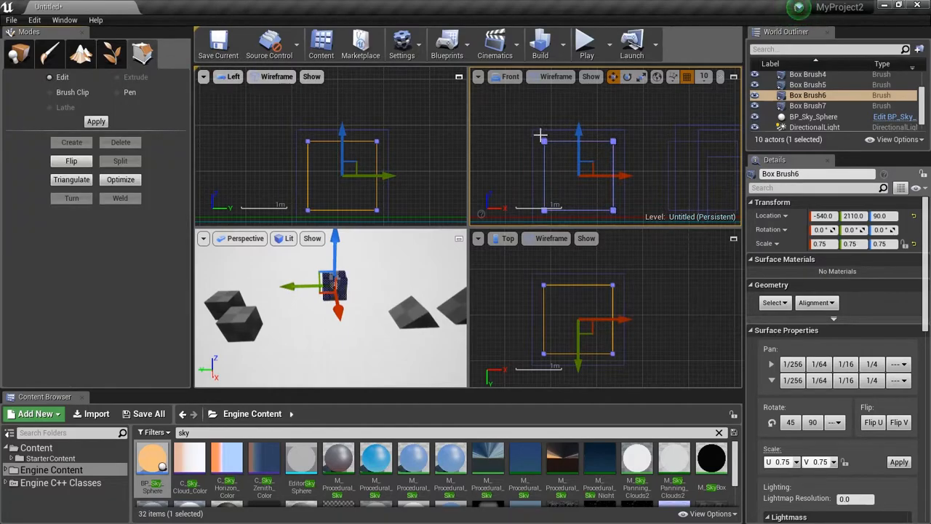
drag(625, 160, 622, 155)
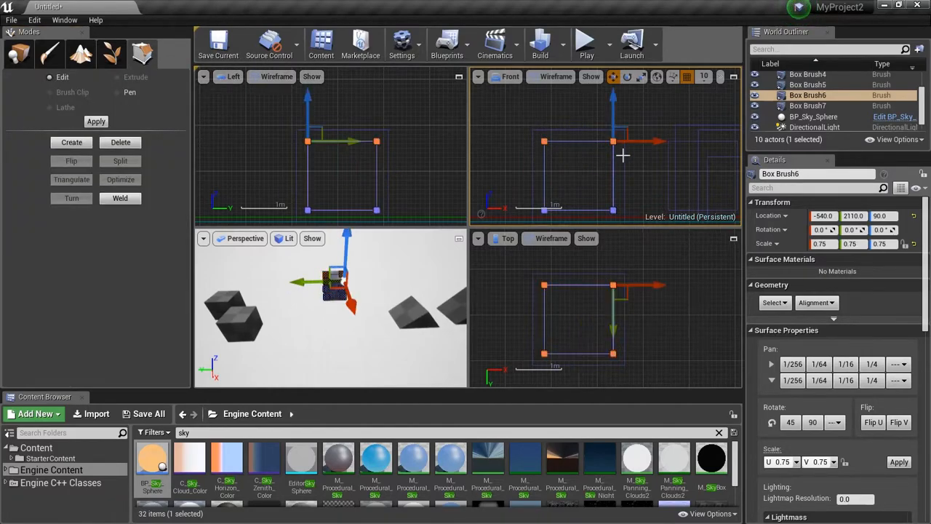
drag(614, 95, 613, 85)
Set the grid snap size to 5 and raise the inner box's top vertices another 5 units along Z.
scroll(587, 133, up, 9)
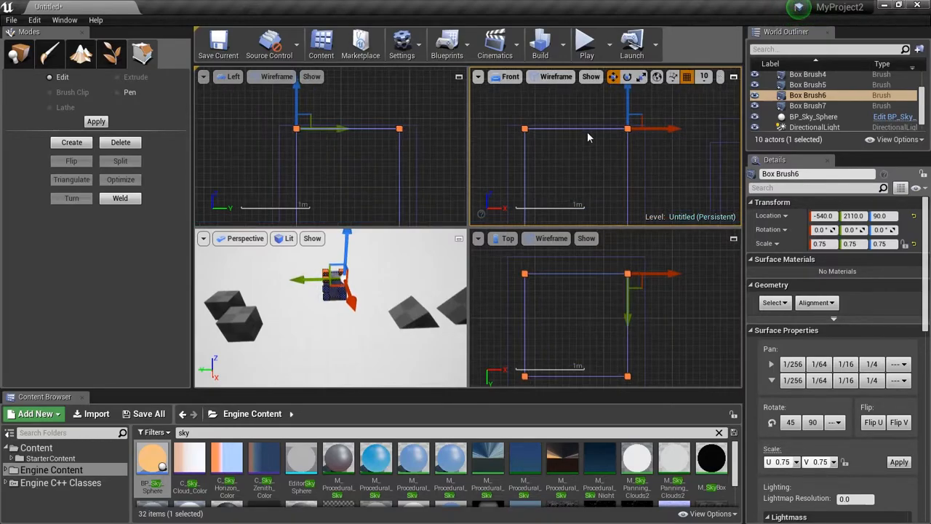
right_drag(566, 133, 583, 160)
scroll(645, 144, down, 2)
click(704, 76)
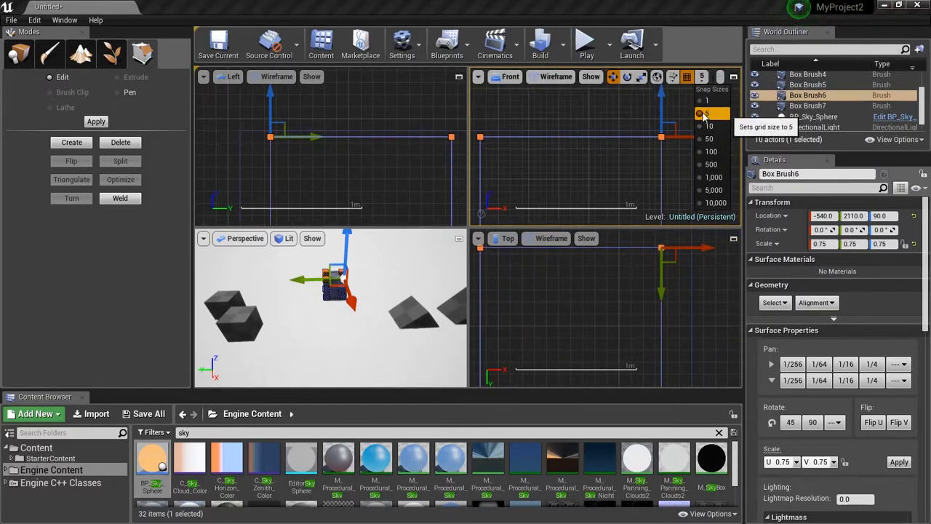
click(707, 113)
drag(660, 92, 660, 87)
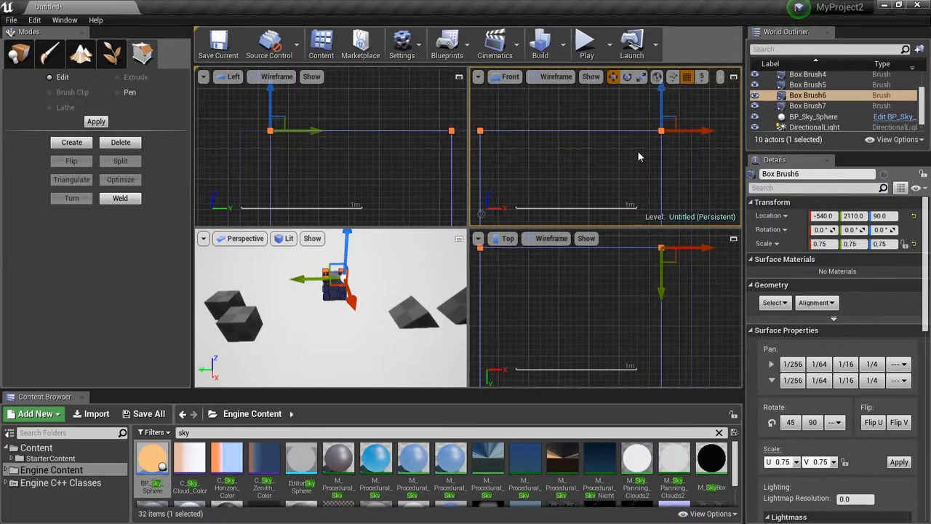
Select Box Brush6's four bottom vertices in the Front view and lower them along Z to the bottom of the outer box.
right_drag(599, 164, 593, 136)
right_drag(644, 179, 530, 95)
scroll(530, 96, down, 2)
mouse_move(539, 139)
right_down()
mouse_move(582, 149)
mouse_move(569, 101)
right_up()
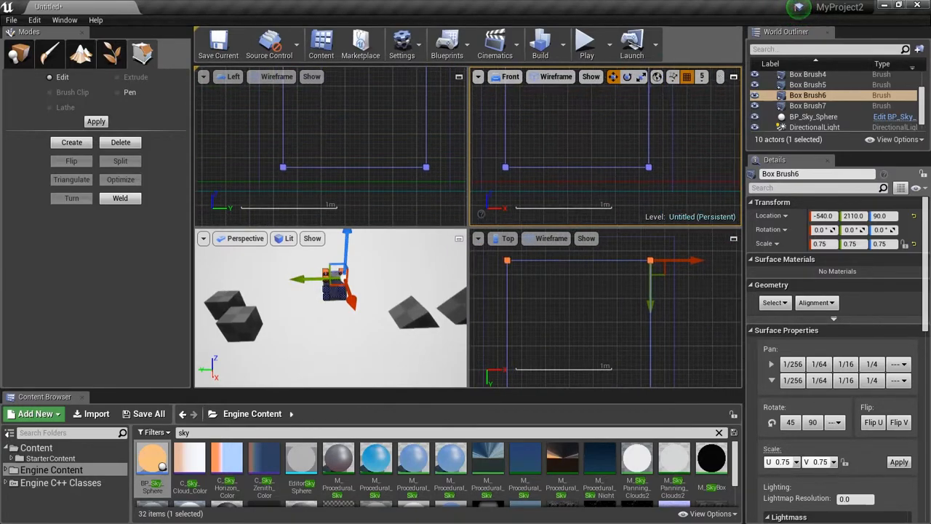
ctrl+alt+drag(663, 187, 663, 187)
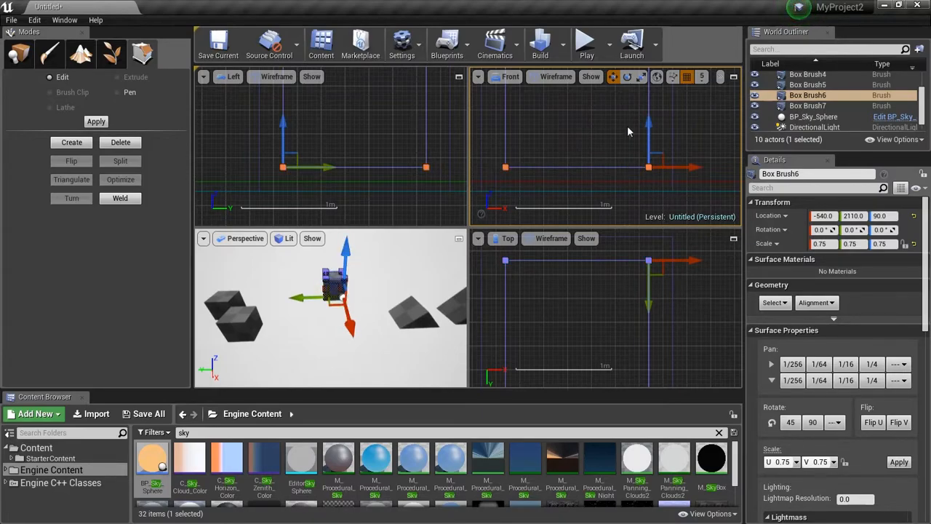
click(598, 148)
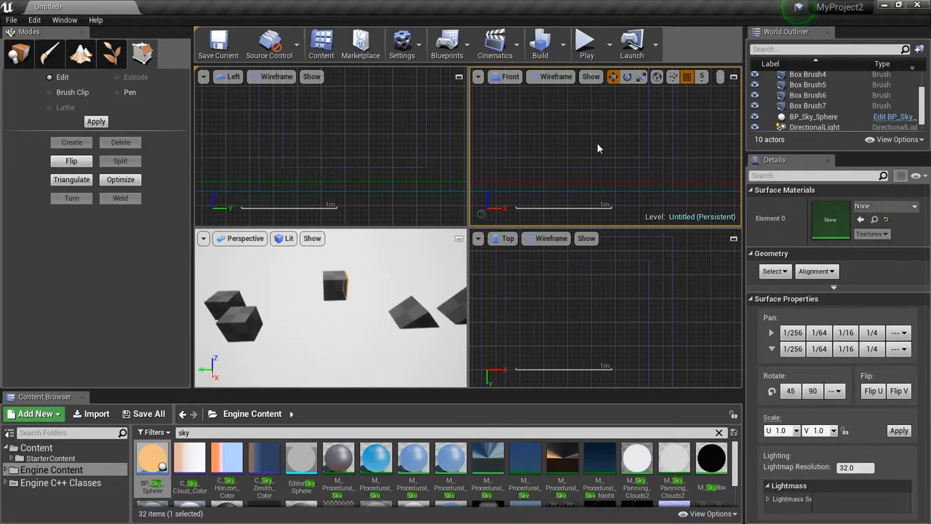
click(503, 148)
ctrl+alt+drag(652, 183, 666, 184)
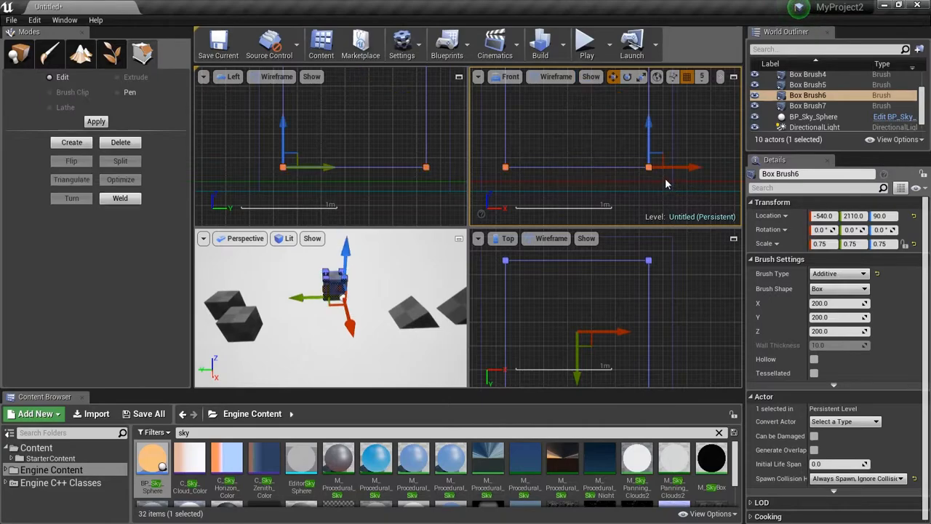
drag(650, 124, 652, 149)
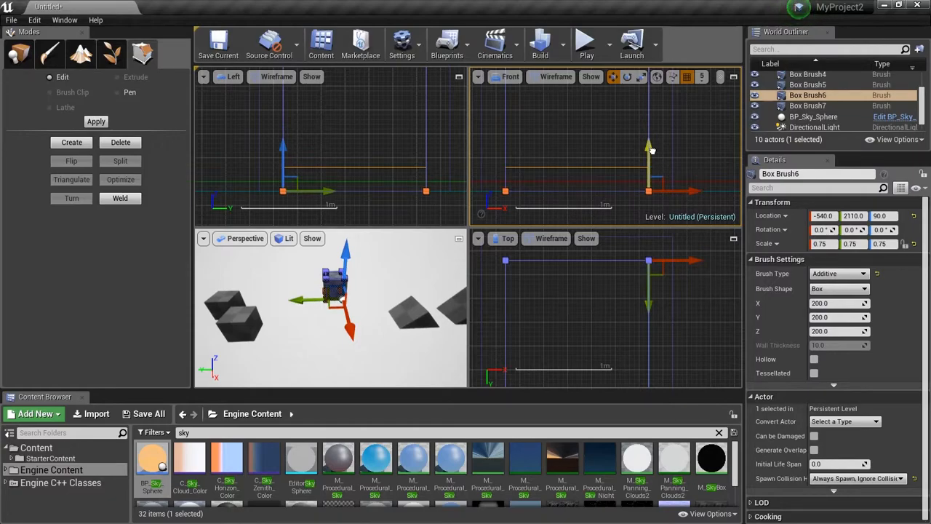
scroll(580, 175, down, 2)
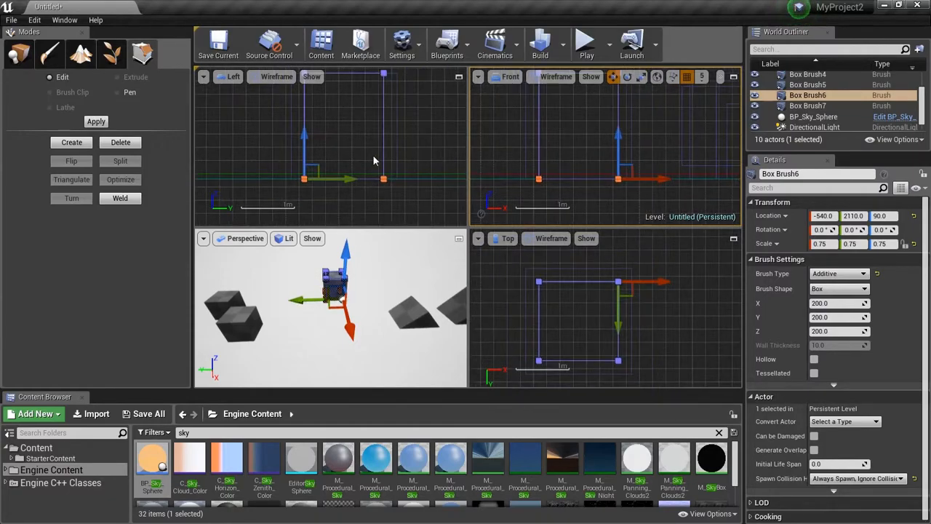
scroll(354, 129, up, 4)
scroll(357, 149, down, 3)
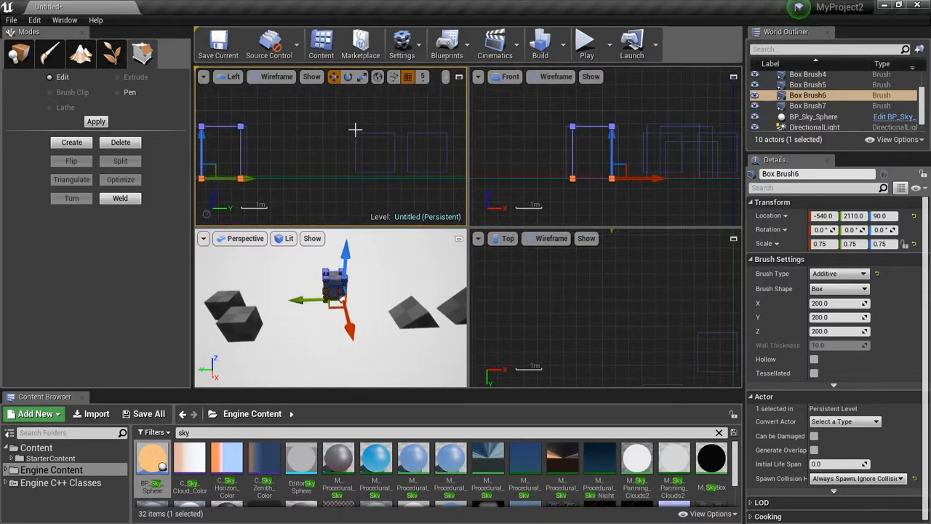
Leave Geometry Editing and move Box Brush7 along Y to 2110 in the Left view, in line with the outer box.
click(366, 134)
right_drag(314, 129, 389, 141)
click(20, 55)
right_drag(320, 113, 294, 106)
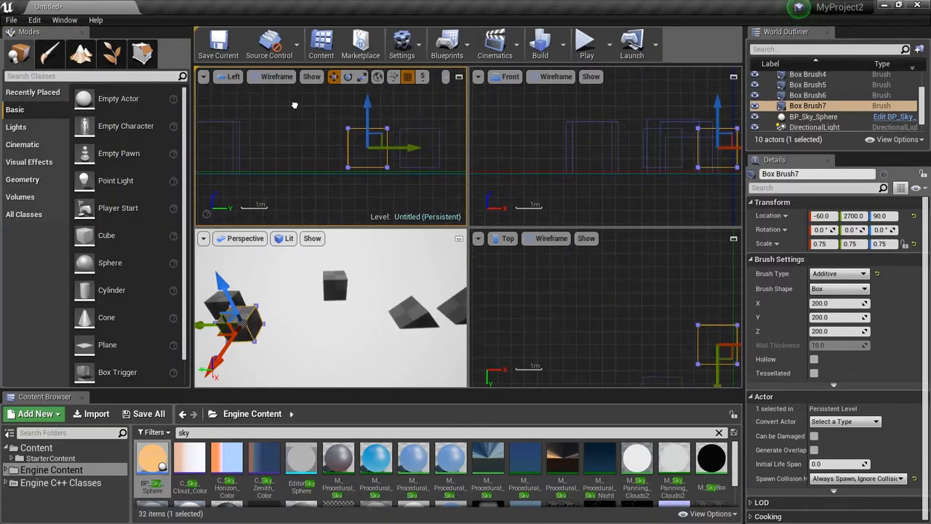
right_drag(286, 143, 348, 157)
mouse_move(450, 166)
mouse_down()
mouse_move(291, 166)
mouse_move(301, 165)
mouse_up()
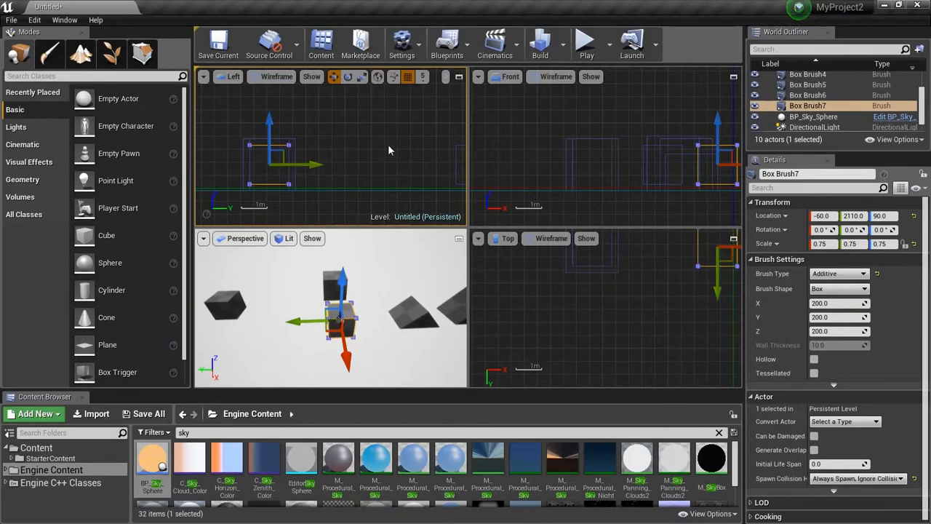
Move Box Brush7 along X to -540 in the Front view so it sits centred inside the outer box.
key(f)
right_drag(662, 144, 727, 150)
drag(716, 162, 603, 179)
scroll(582, 164, up, 6)
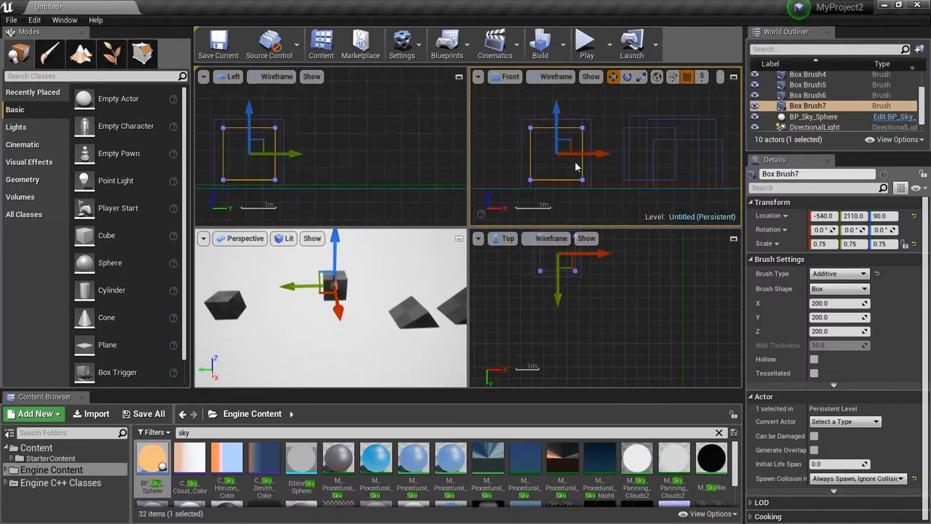
scroll(584, 151, down, 6)
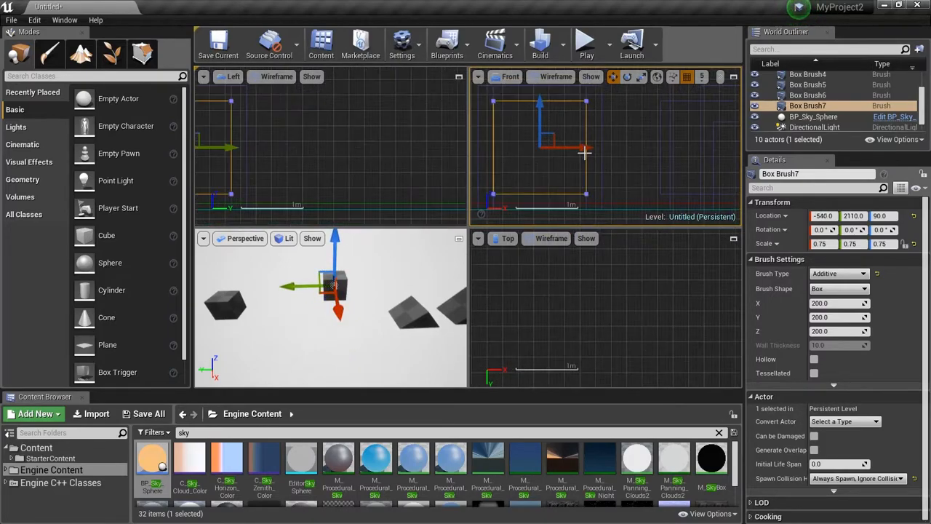
scroll(513, 134, up, 1)
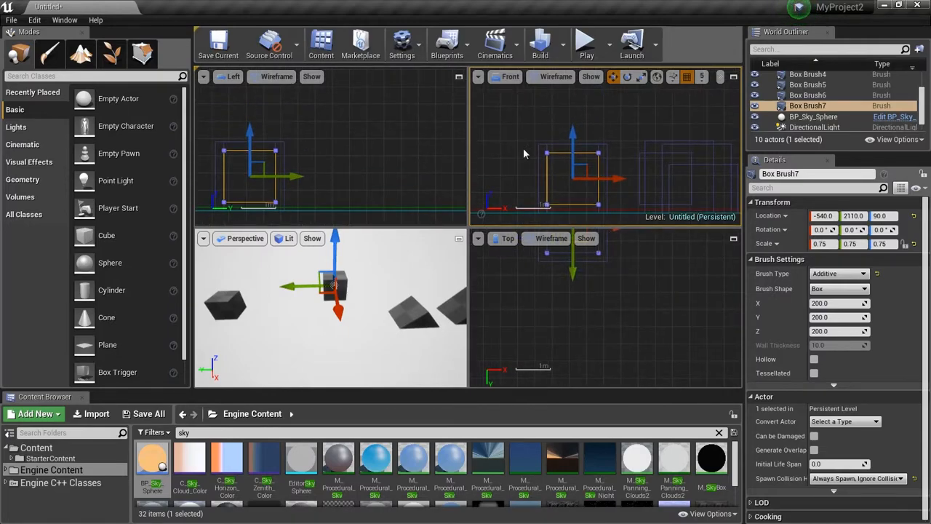
In Geometry Editing mode, stretch Box Brush7 along Y in the Left view until its end vertices meet both sides of the outer box.
mouse_move(361, 289)
right_down()
mouse_move(401, 291)
mouse_move(380, 289)
mouse_move(396, 275)
mouse_move(395, 251)
right_up()
key(w)
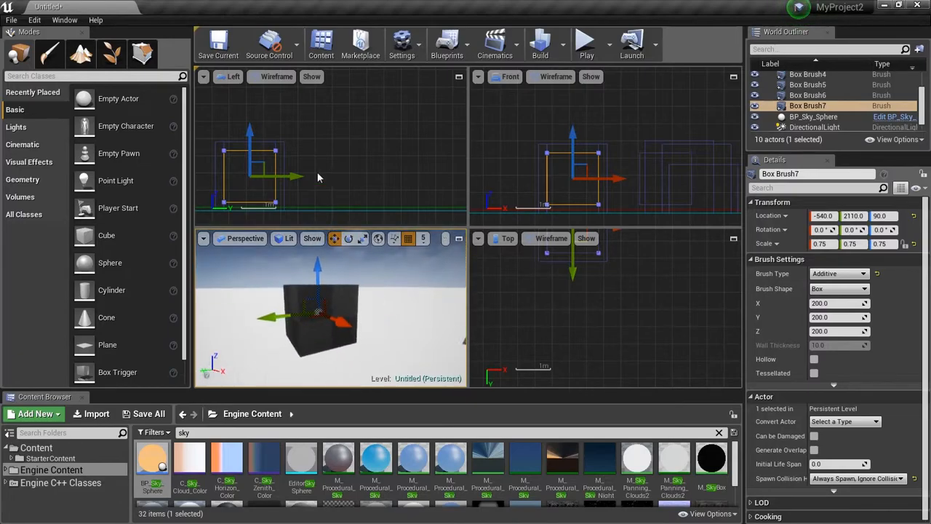
key(f)
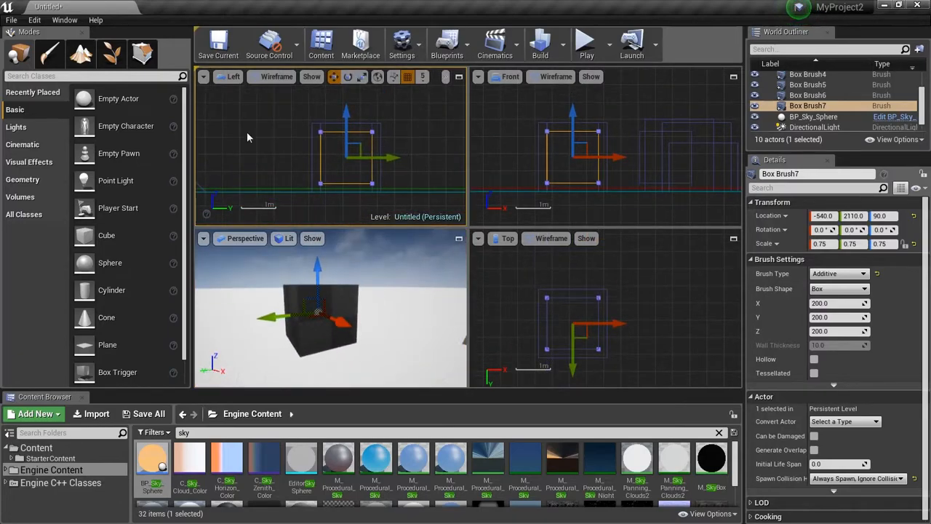
key(shift+5)
scroll(305, 144, up, 1)
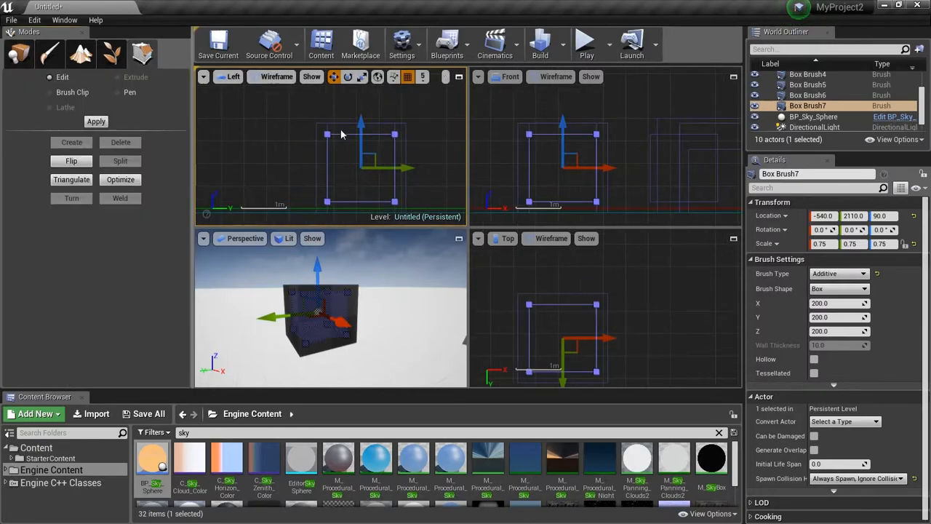
drag(318, 212, 317, 209)
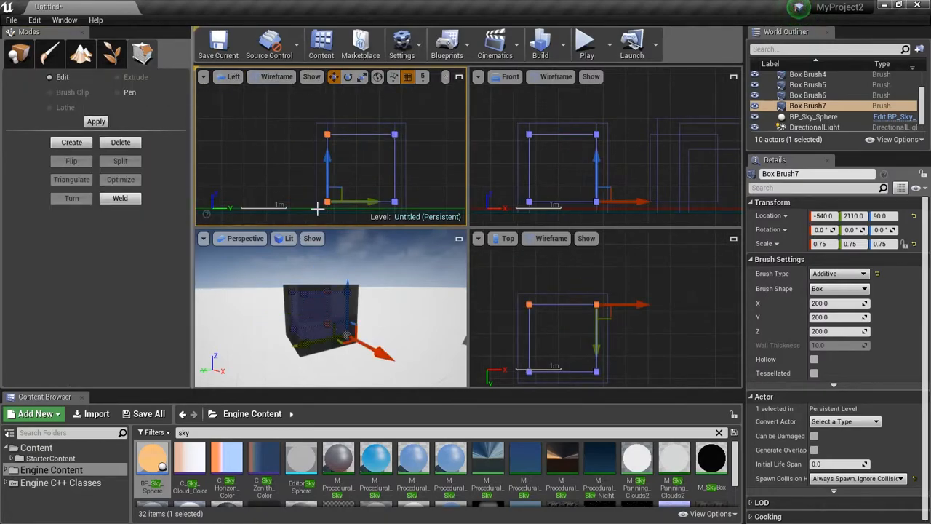
drag(372, 201, 449, 201)
right_drag(450, 149, 356, 124)
scroll(356, 124, down, 2)
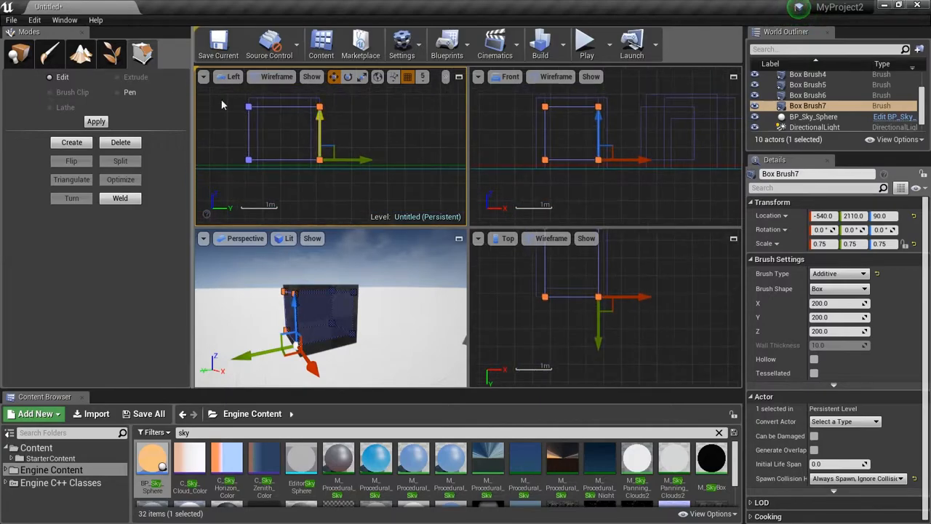
Move the remaining Box Brush5 to Y 2110 and X -540 so it sits centred inside the outer box.
click(20, 55)
scroll(365, 127, down, 3)
mouse_move(211, 126)
right_down()
mouse_move(289, 158)
mouse_move(386, 150)
mouse_move(337, 156)
right_up()
click(322, 145)
drag(430, 160, 257, 172)
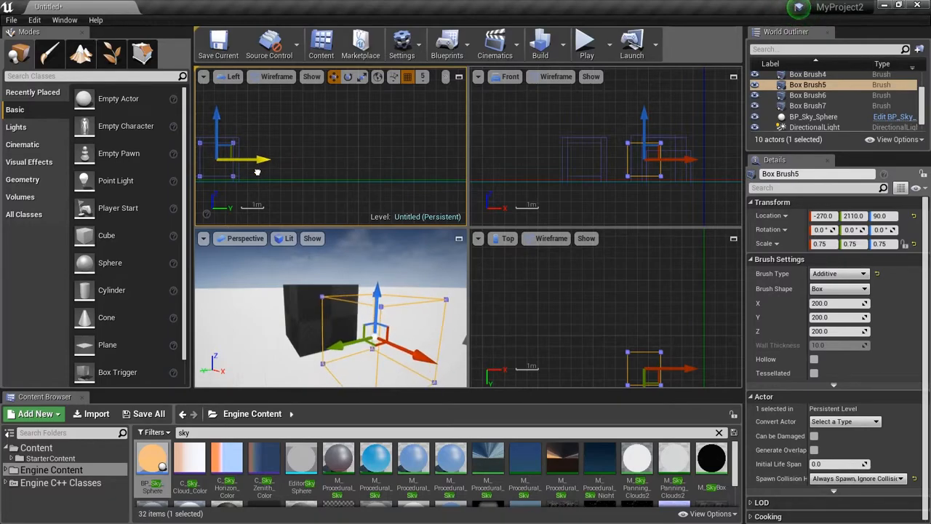
mouse_move(303, 132)
right_down()
mouse_move(419, 134)
mouse_move(399, 136)
right_up()
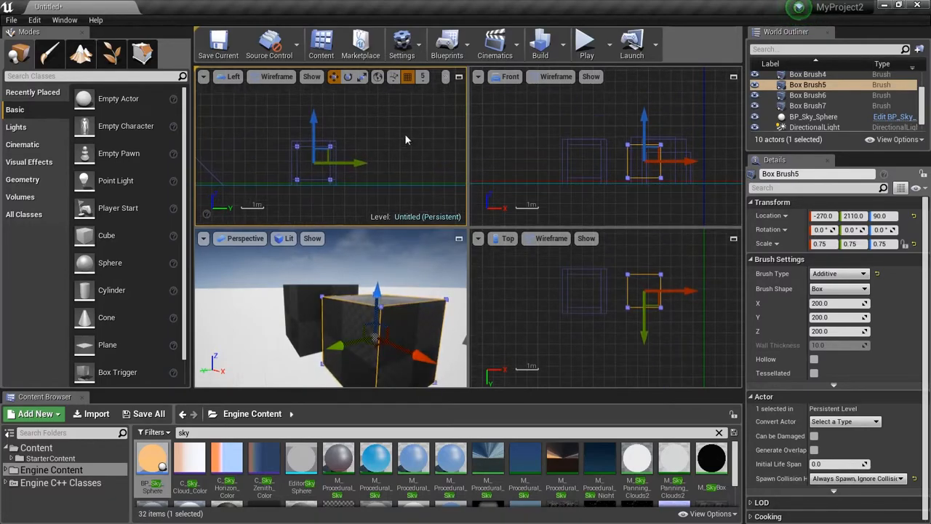
drag(692, 162, 630, 163)
scroll(575, 153, up, 4)
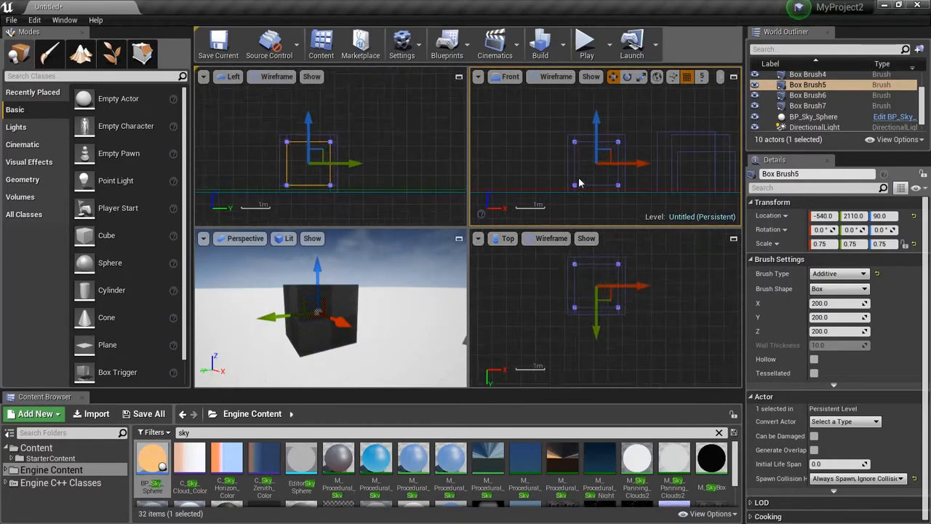
Stretch Box Brush5 along X by moving its side vertices out to both sides of the outer box, then leave Geometry Editing.
click(142, 54)
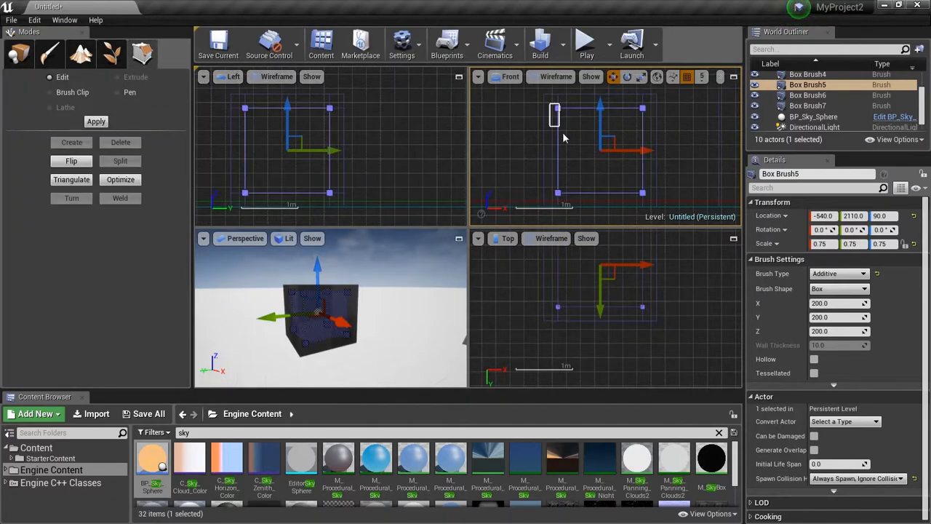
drag(603, 191, 587, 191)
mouse_move(631, 101)
mouse_down()
mouse_move(656, 209)
mouse_move(700, 192)
mouse_up()
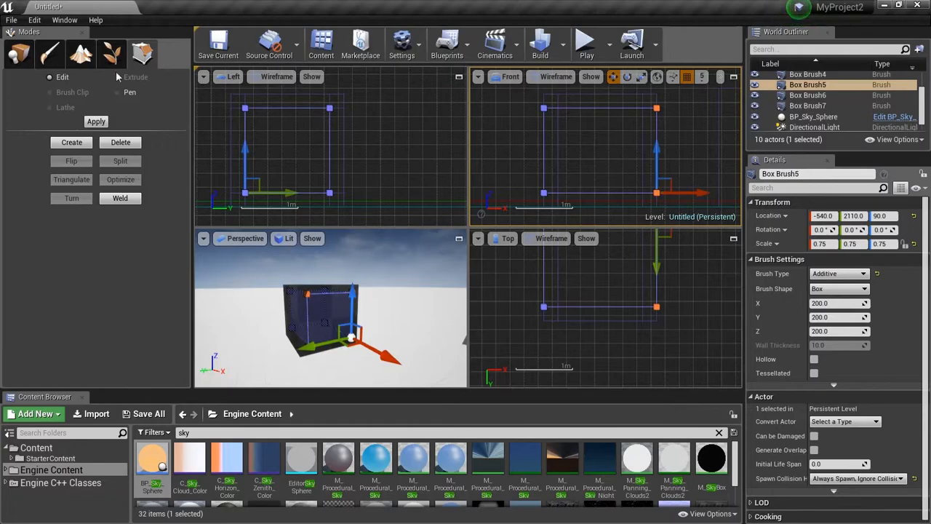
click(19, 53)
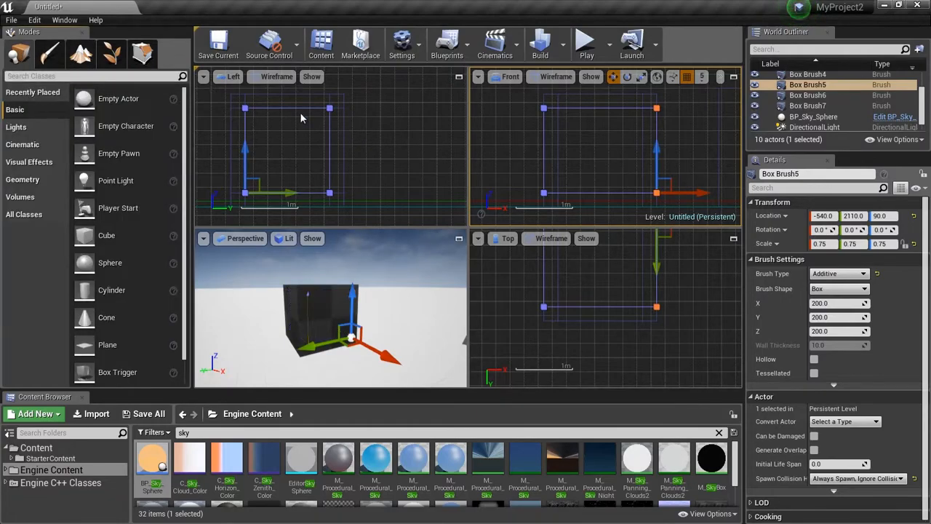
Change the Brush Type of Box Brush5, Box Brush6 and Box Brush7 to Subtractive to cut openings through the outer box.
right_drag(407, 162, 465, 164)
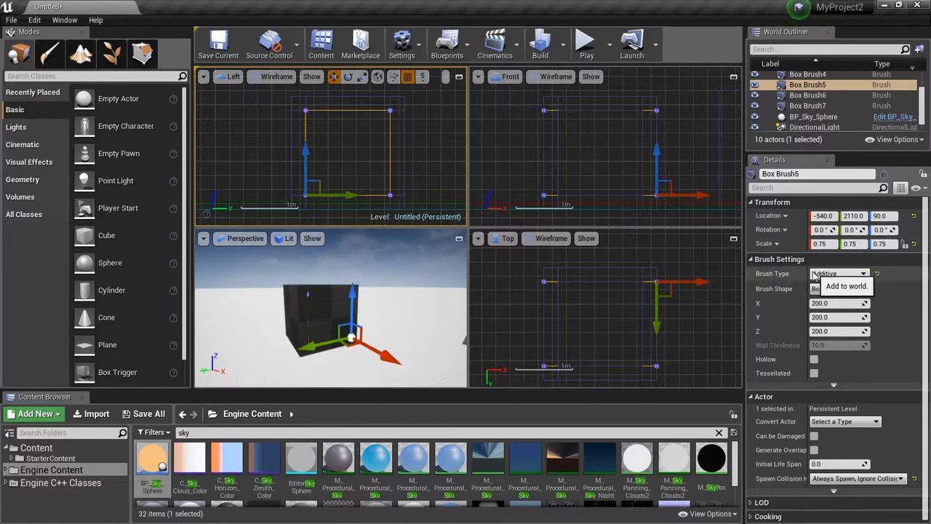
click(864, 275)
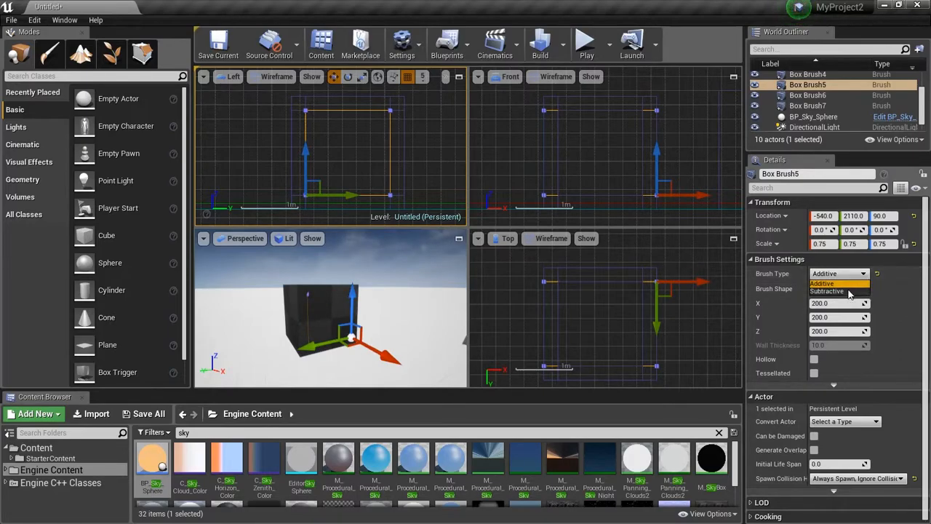
click(848, 291)
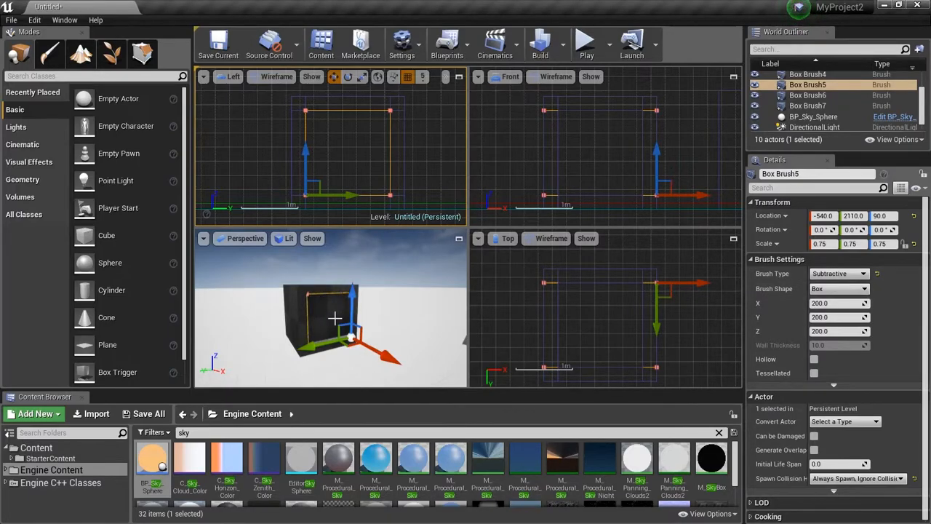
click(559, 107)
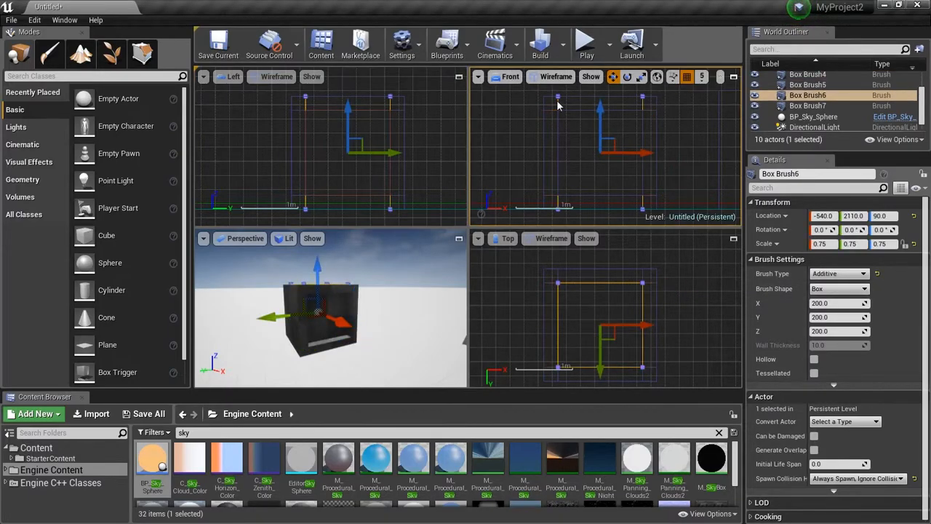
click(837, 274)
click(835, 291)
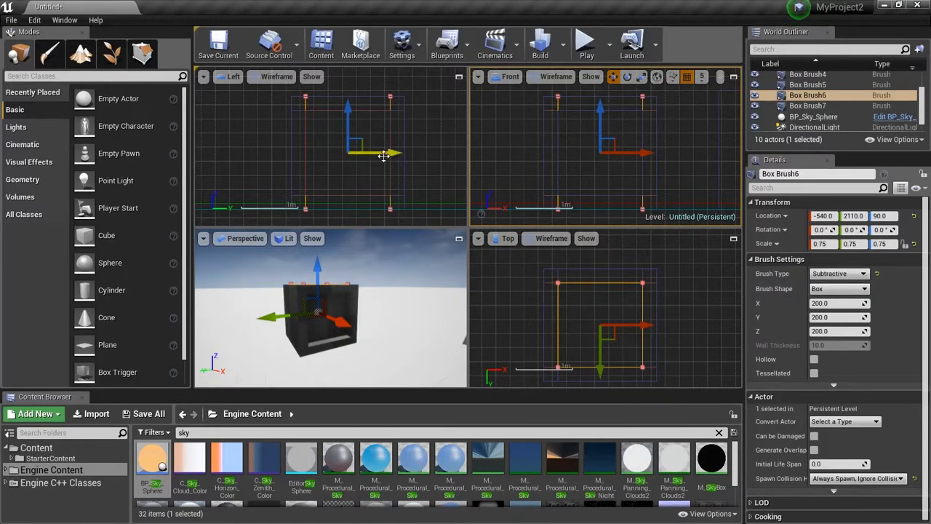
click(298, 109)
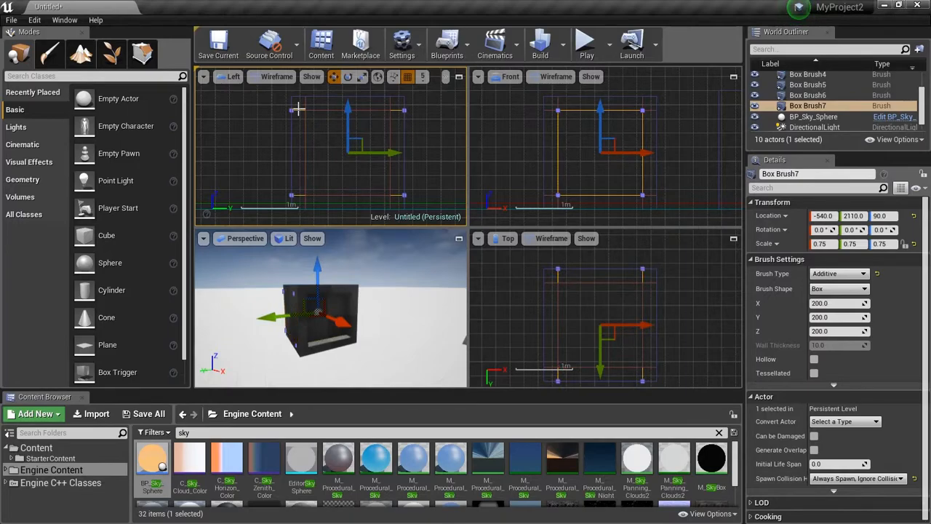
click(837, 273)
click(829, 291)
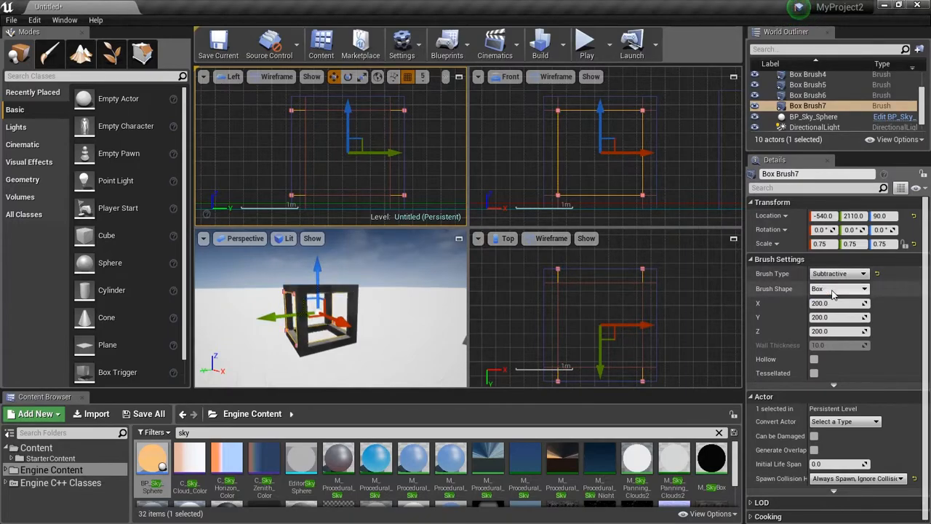
Select only Box Brush4, Box Brush5, Box Brush6 and Box Brush7 of the cube frame and group them.
click(459, 238)
mouse_move(553, 285)
right_down()
mouse_move(528, 306)
mouse_move(510, 291)
mouse_move(513, 280)
mouse_move(545, 276)
mouse_move(604, 277)
mouse_move(626, 292)
mouse_move(582, 240)
mouse_move(539, 299)
mouse_move(568, 350)
mouse_move(640, 196)
mouse_move(674, 177)
right_up()
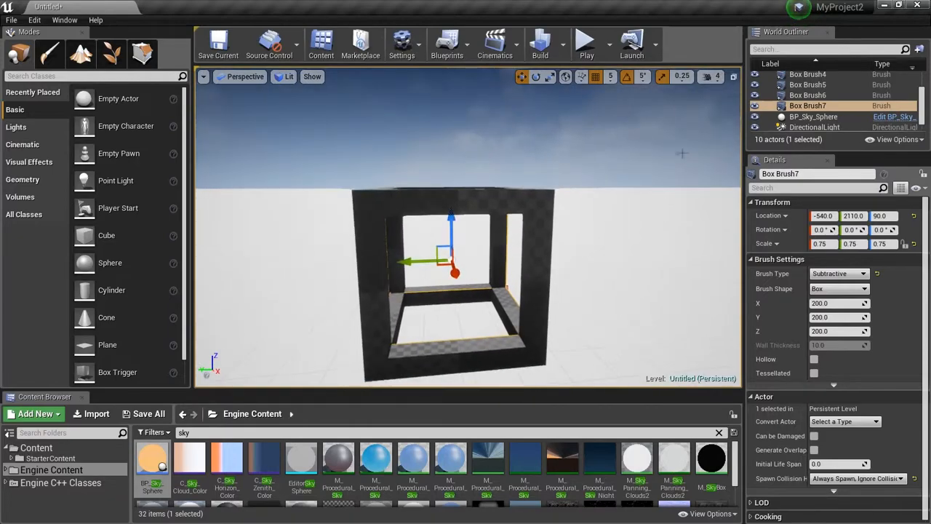
click(733, 77)
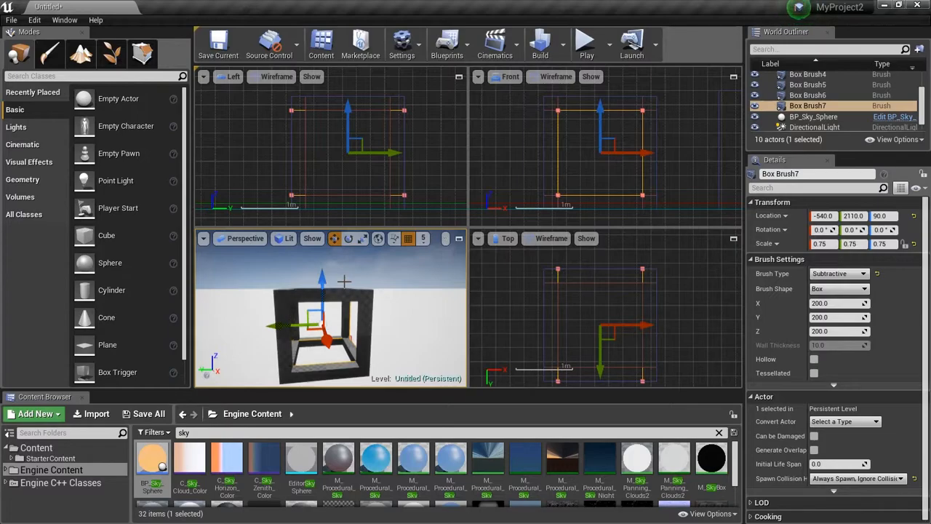
scroll(257, 129, down, 2)
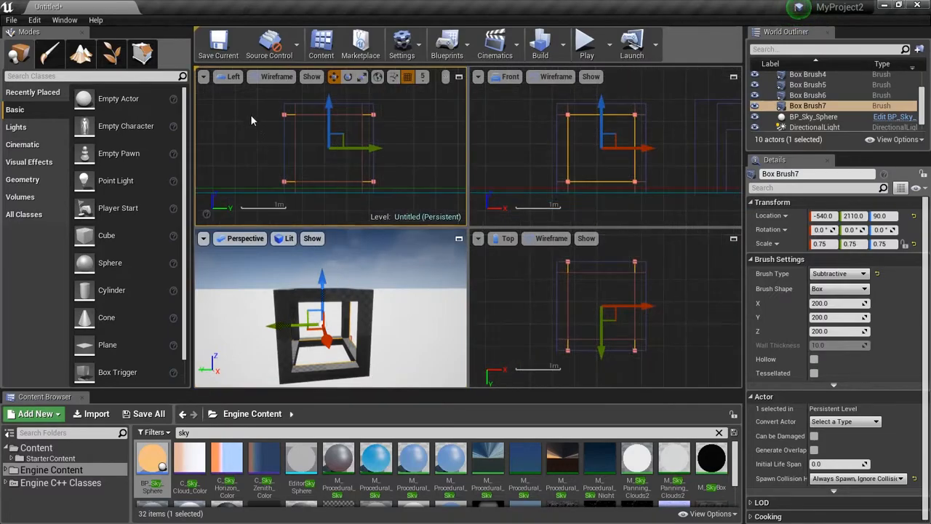
right_drag(250, 112, 281, 93)
drag(282, 87, 425, 204)
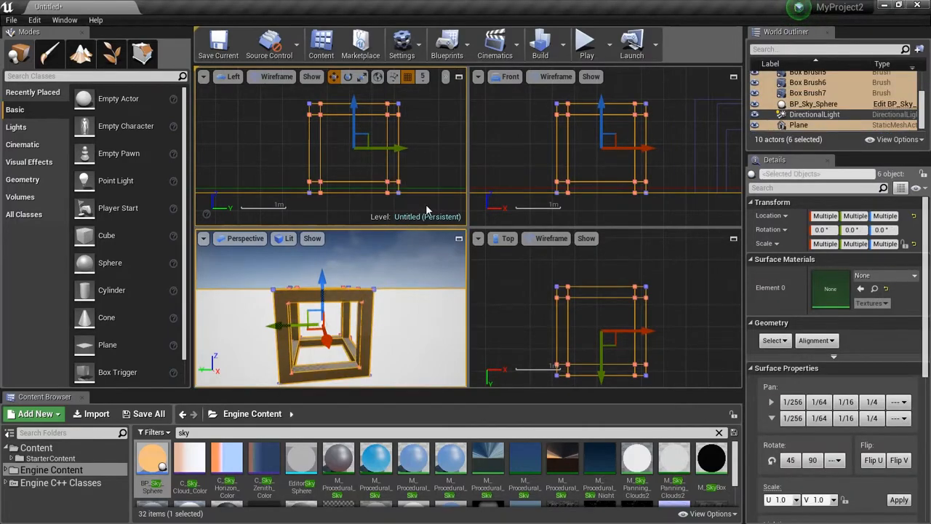
ctrl+click(408, 193)
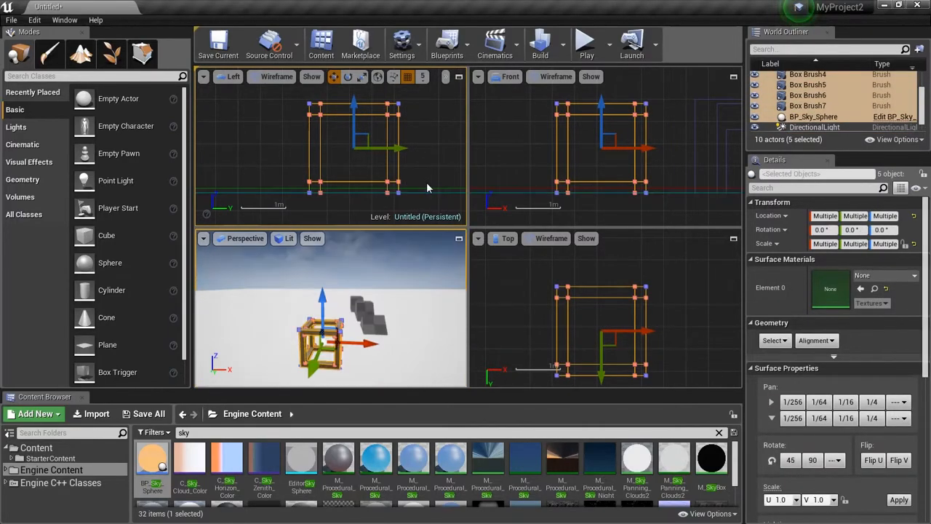
mouse_move(376, 268)
right_down()
mouse_move(391, 269)
mouse_move(466, 190)
mouse_move(553, 266)
mouse_move(466, 246)
mouse_move(363, 291)
mouse_move(371, 285)
right_up()
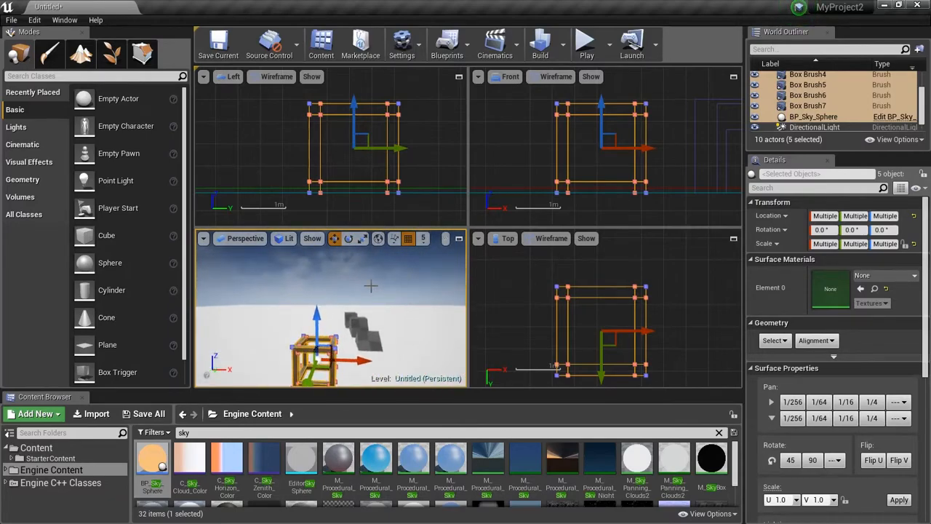
ctrl+click(334, 276)
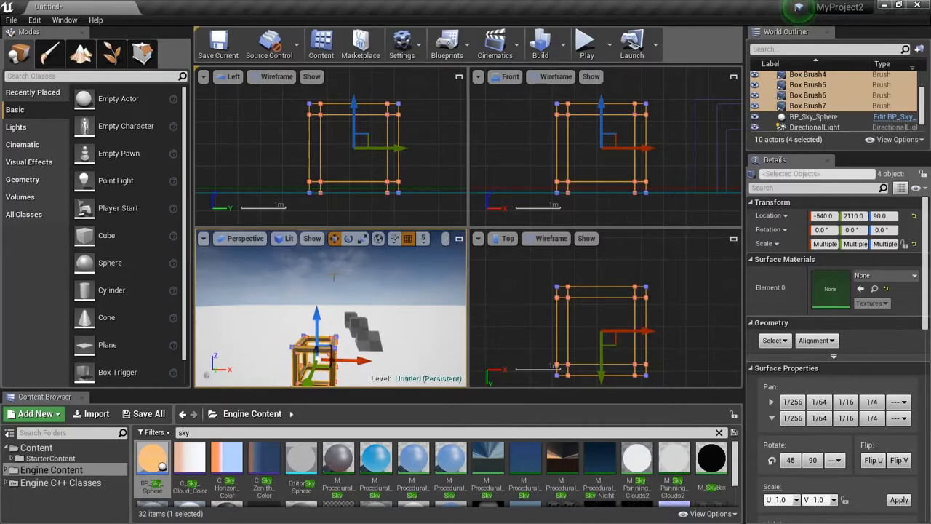
key(f)
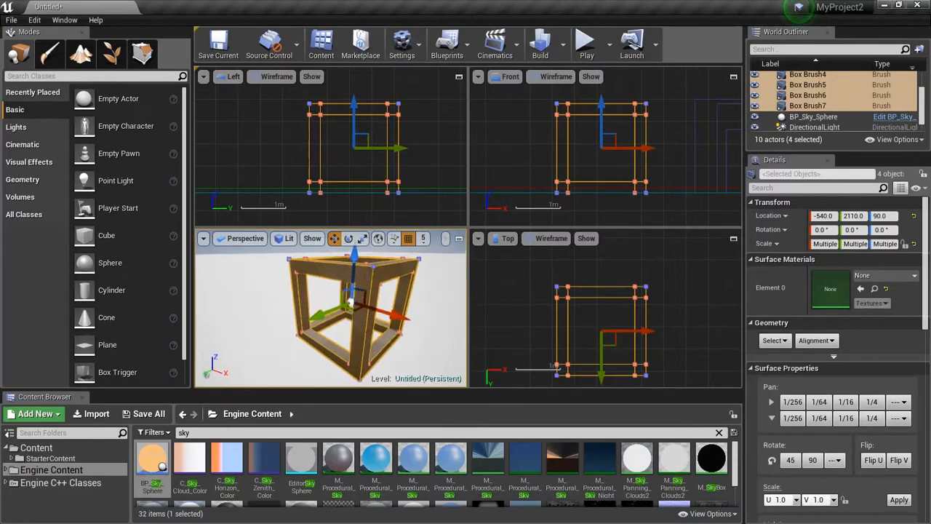
right_click(360, 267)
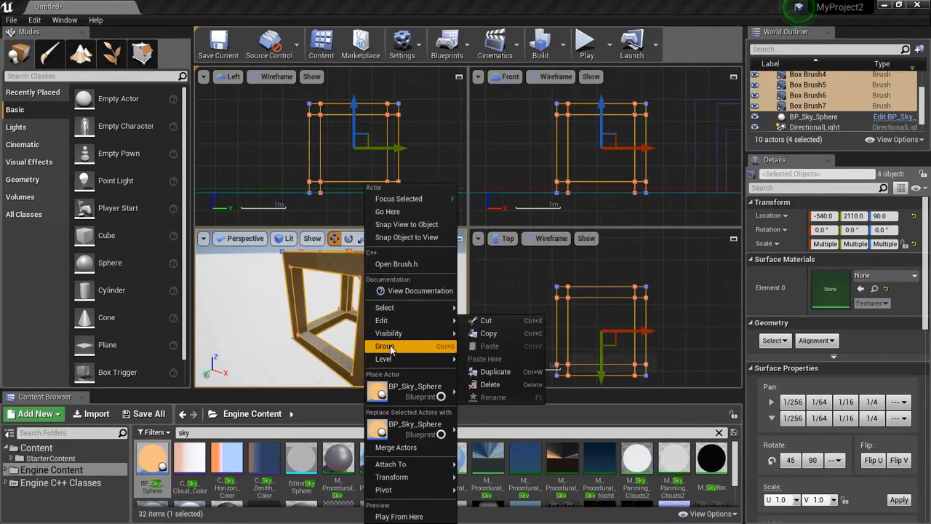
click(404, 386)
Move the grouped cube frame through the level as one object, starting along the X axis.
right_drag(412, 366, 451, 366)
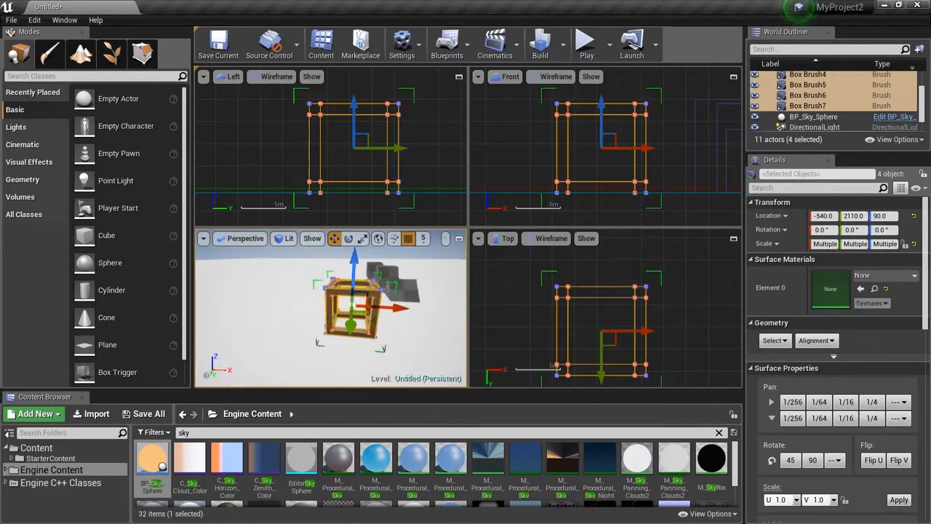
mouse_move(373, 311)
right_down()
mouse_move(397, 316)
mouse_move(374, 312)
right_up()
mouse_move(380, 304)
mouse_down()
mouse_move(344, 314)
mouse_move(239, 302)
mouse_up()
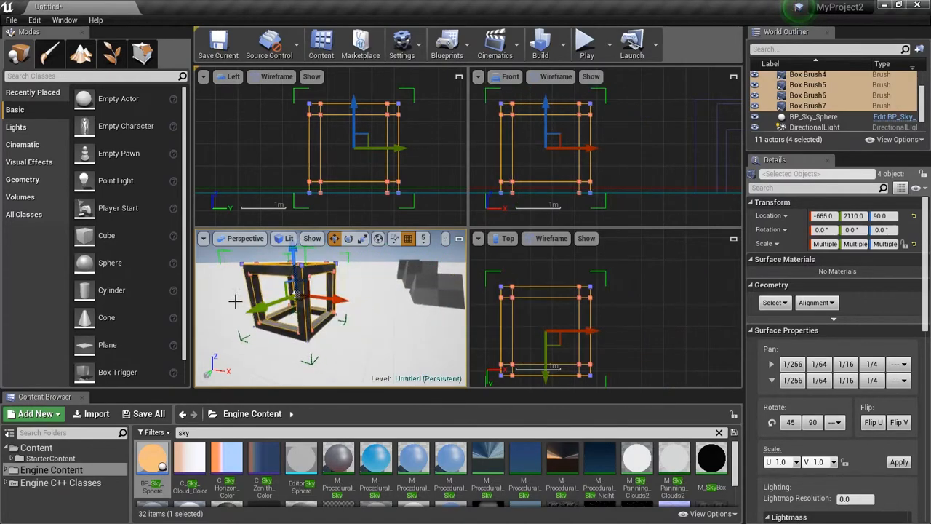
key(ctrl+z)
right_drag(274, 310, 321, 310)
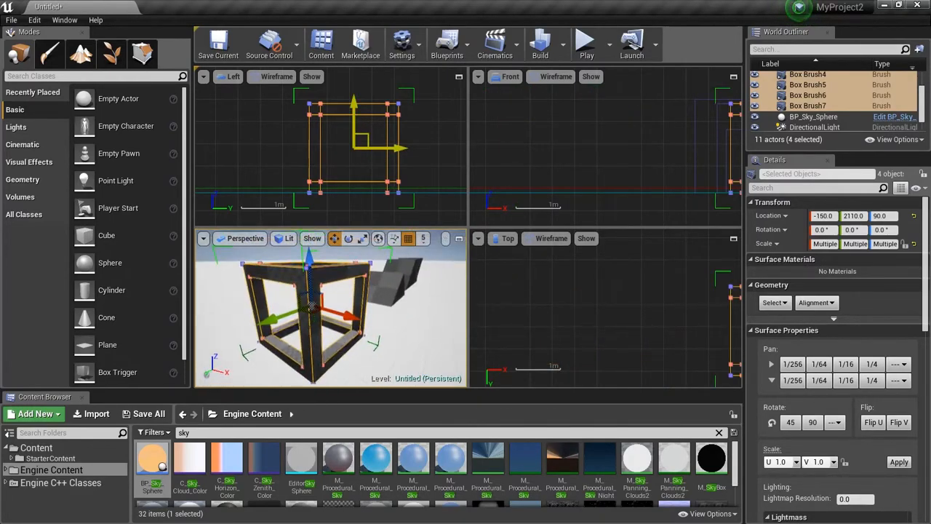
drag(274, 320, 314, 310)
mouse_move(314, 309)
right_down()
mouse_move(349, 308)
mouse_move(244, 314)
right_up()
drag(240, 315, 260, 318)
right_drag(312, 353, 349, 320)
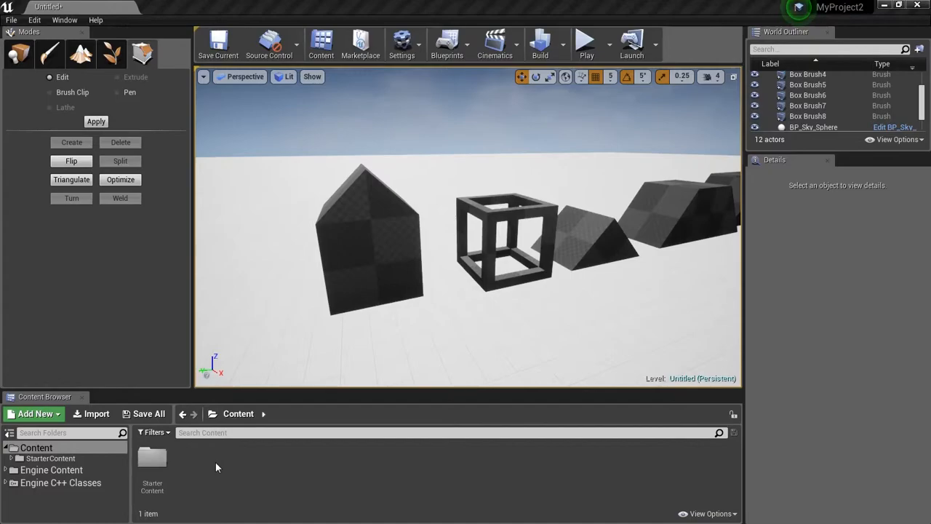
Create a folder called MyContent inside Content and open it.
click(56, 417)
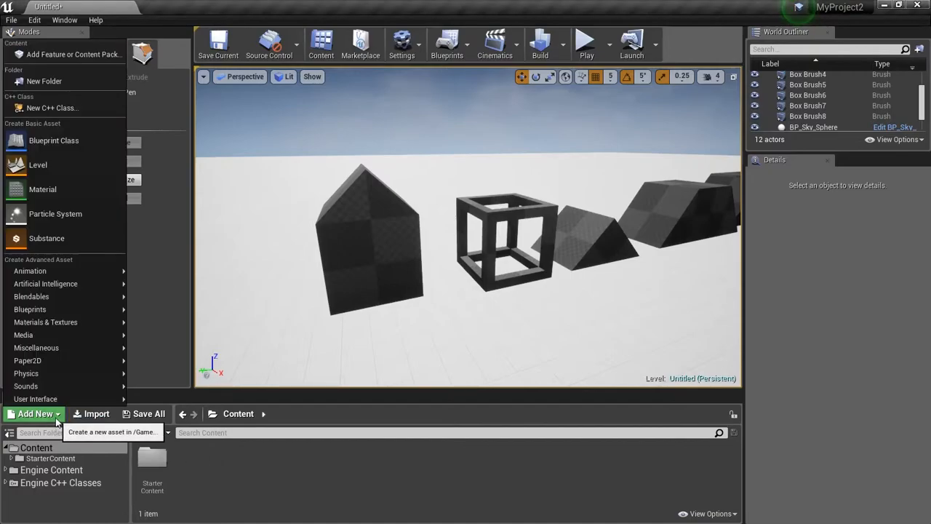
click(44, 81)
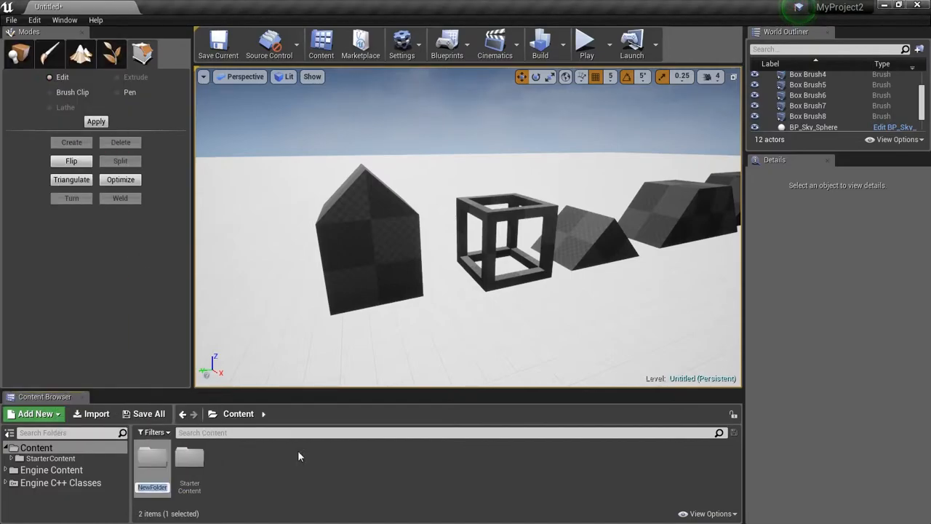
text(<)
key(BackSpace)
text(MyContent)
key(Return)
double_click(147, 462)
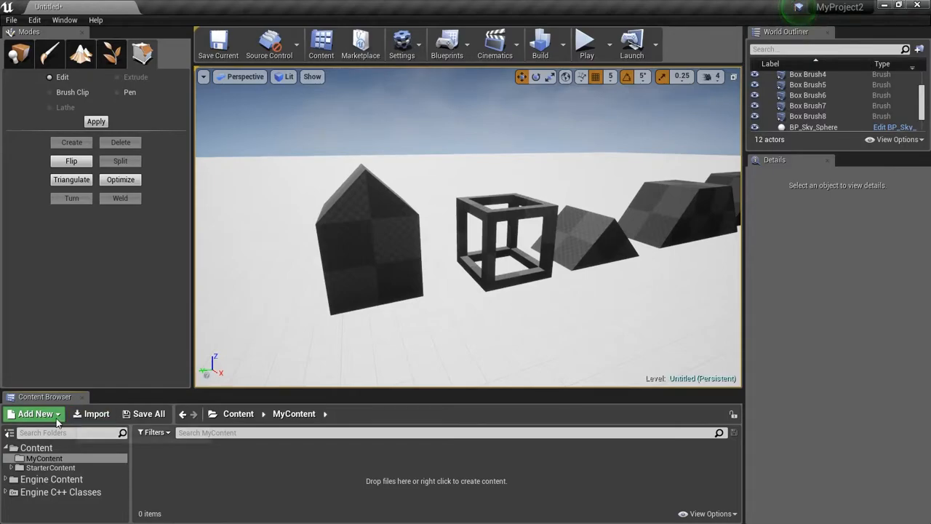
Import all meshes of Modular_Set.fbx from UDK ASSETS into MyContent with the default options, and dismiss the message log.
click(94, 419)
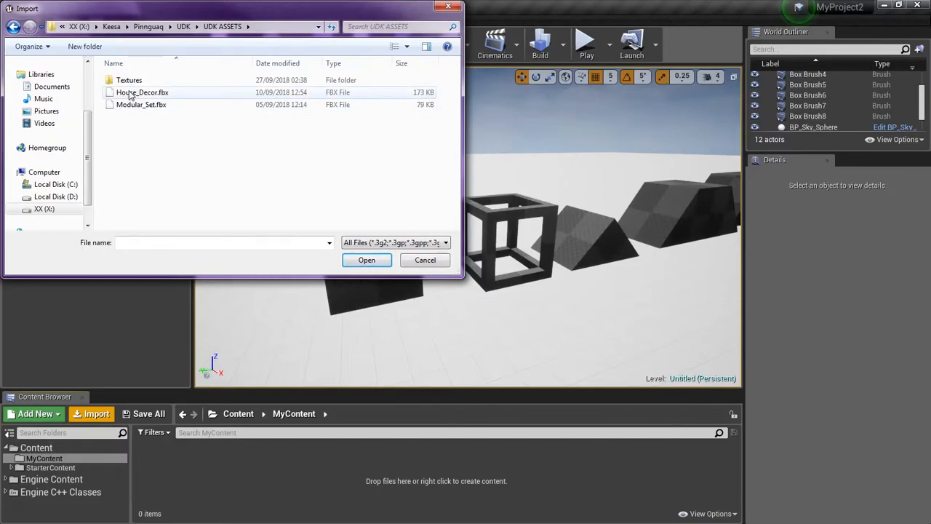
click(129, 108)
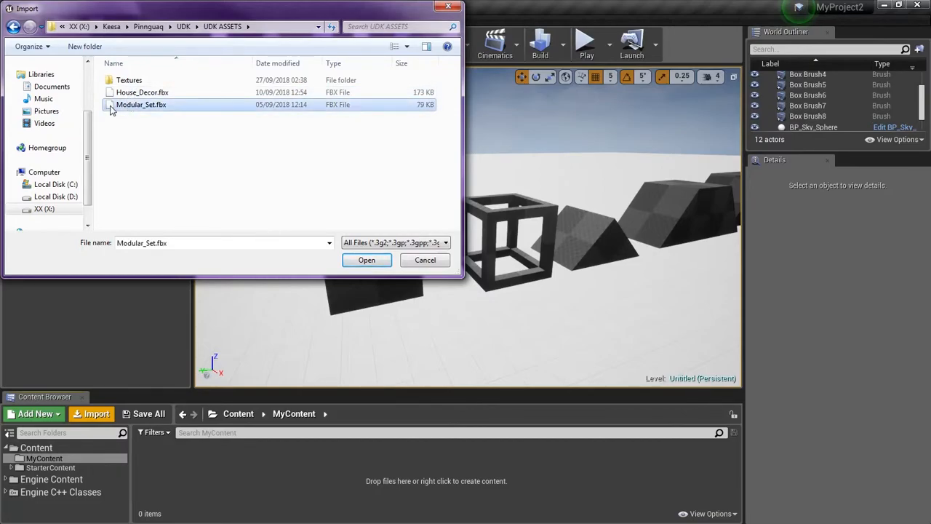
click(367, 261)
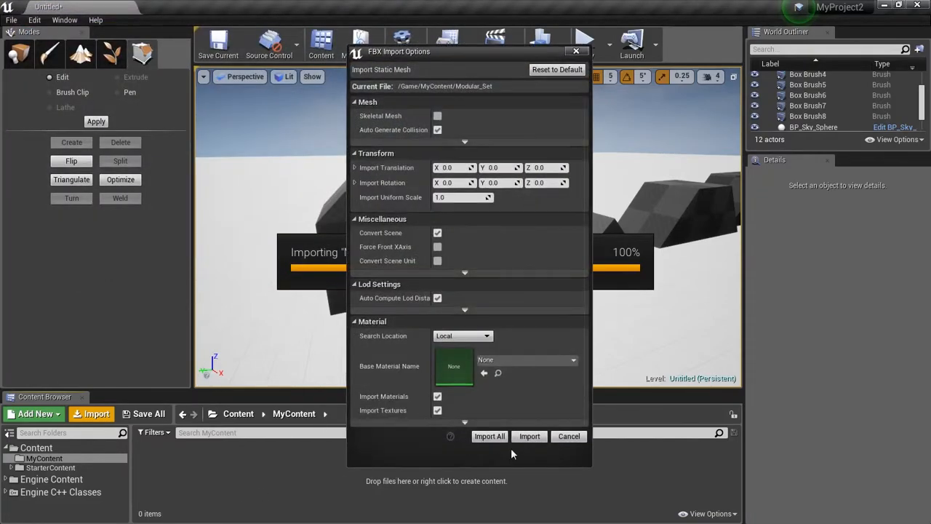
click(486, 437)
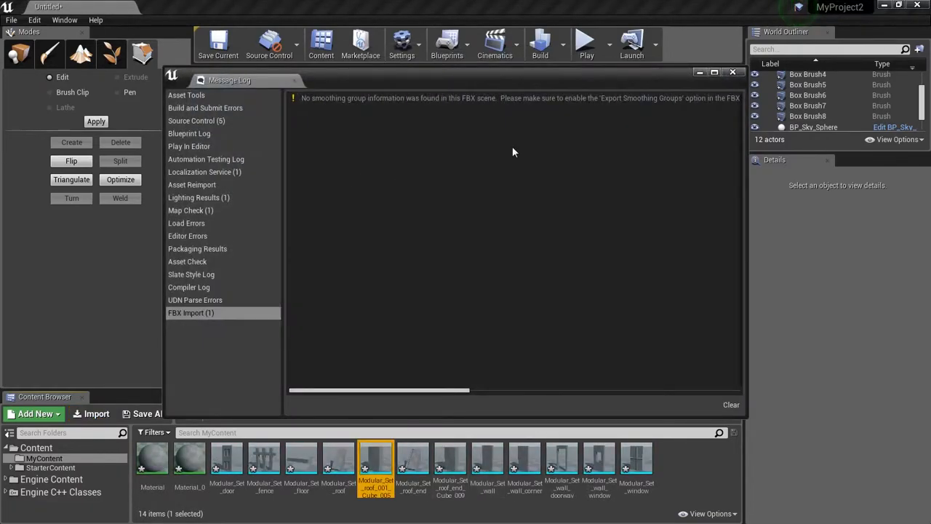
click(732, 72)
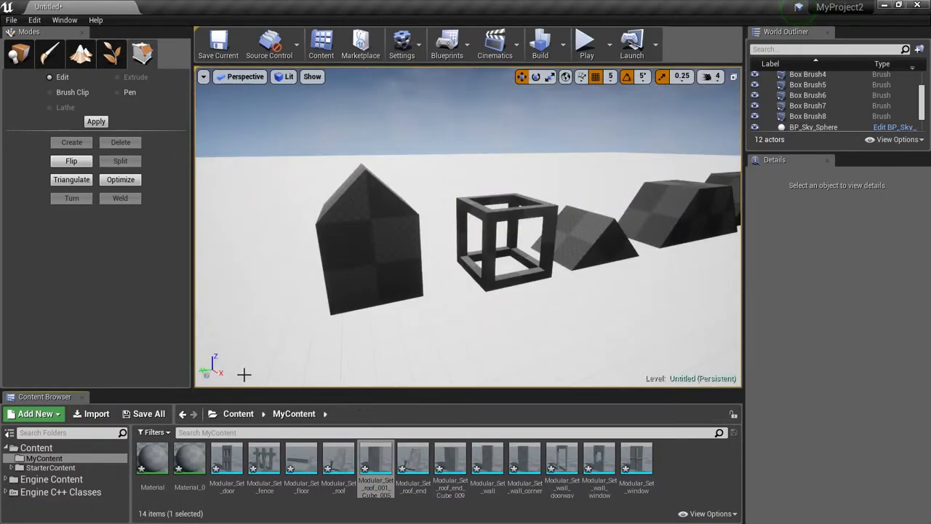
Import the texture t_All_Walls.tga from the Textures folder of UDK ASSETS into MyContent.
click(79, 415)
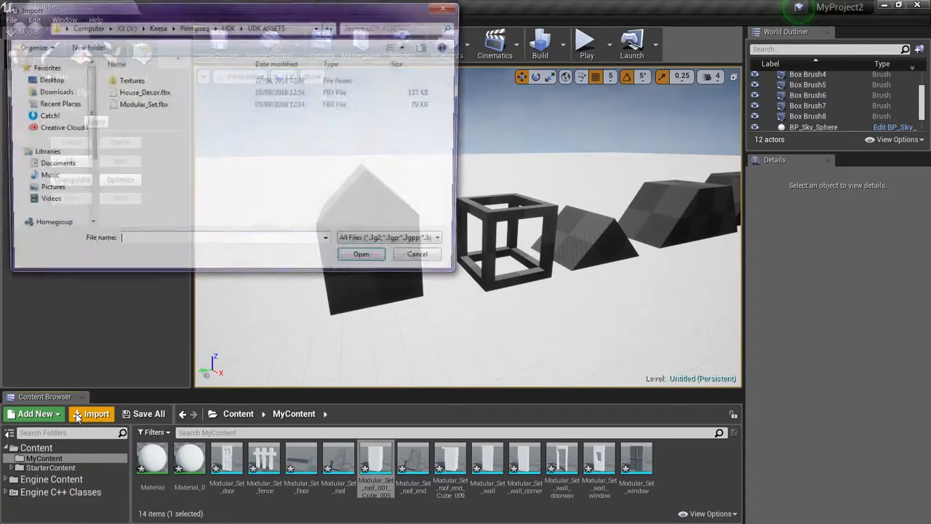
double_click(129, 80)
click(132, 85)
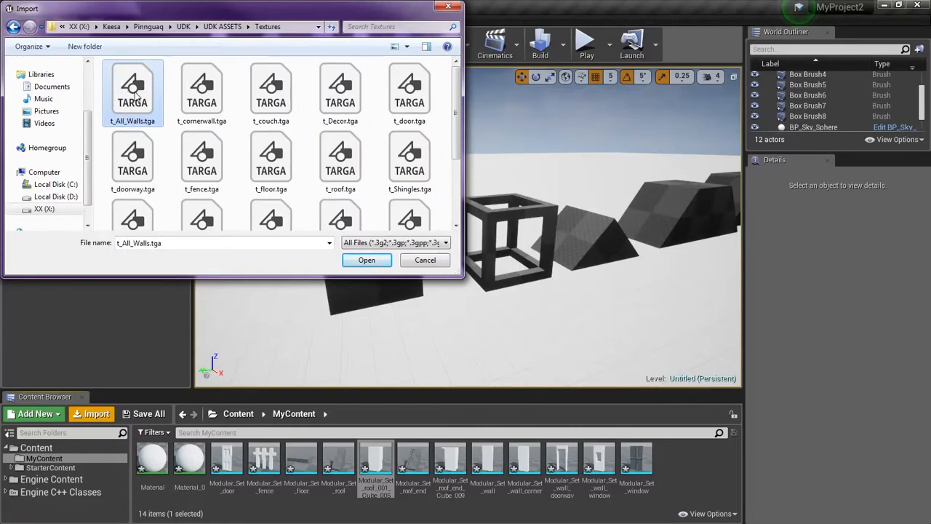
click(367, 260)
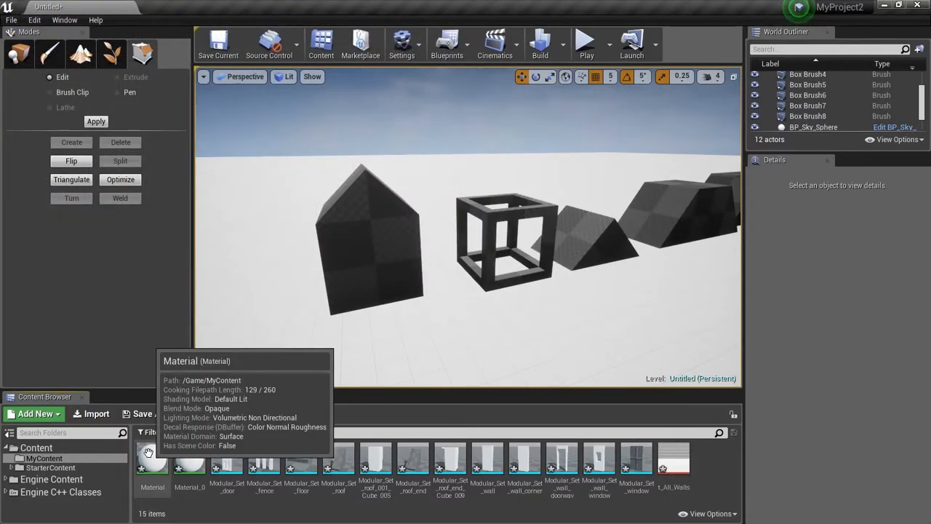
Delete the imported materials Material and Material_0 from the MyContent folder.
click(148, 454)
ctrl+click(180, 456)
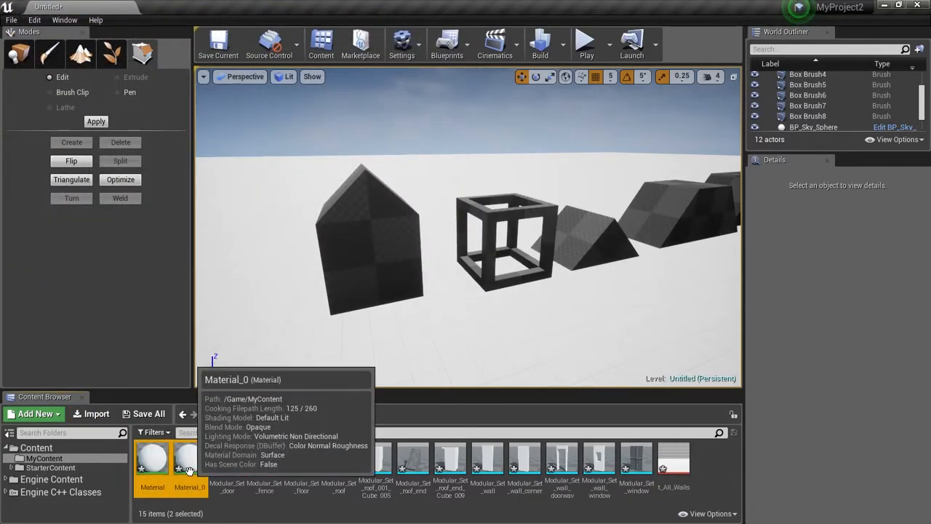
right_click(180, 457)
click(227, 262)
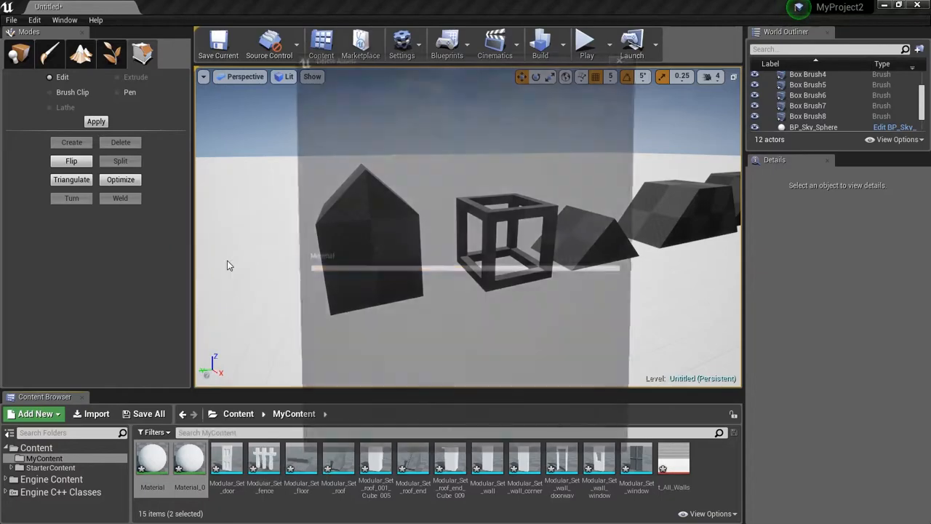
click(412, 453)
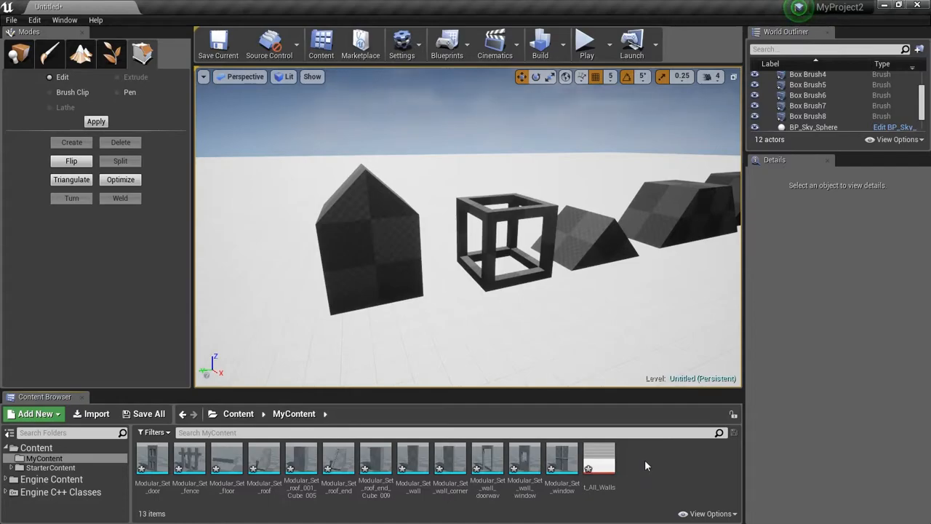
Create a new material in MyContent and name it M_allwalls.
right_click(640, 456)
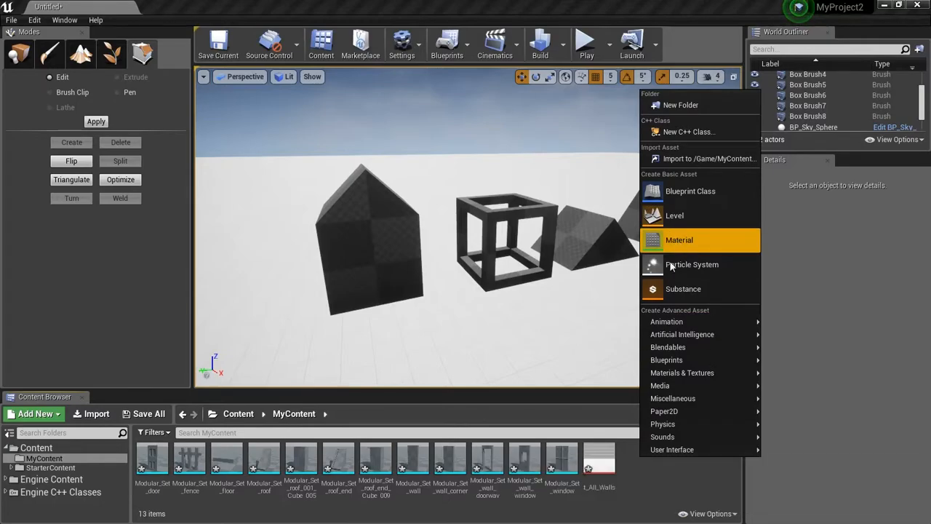
click(645, 475)
click(33, 414)
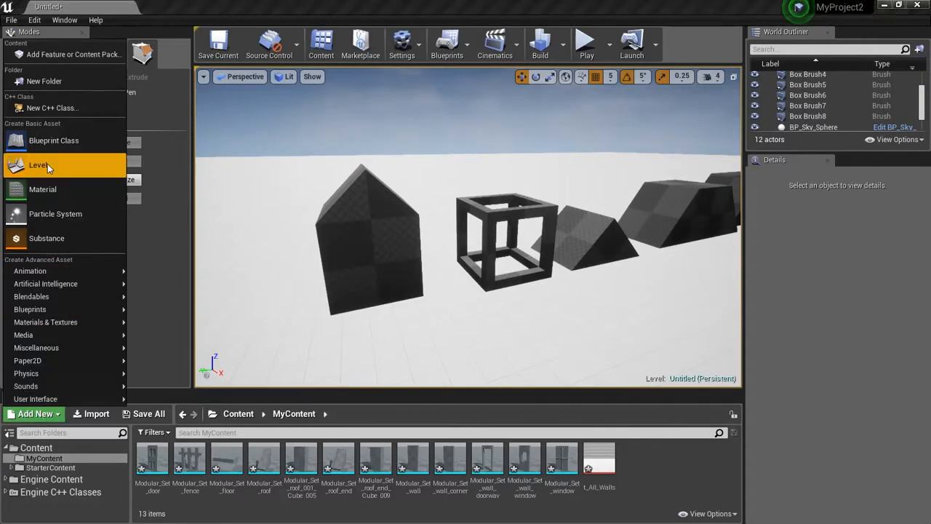
click(44, 189)
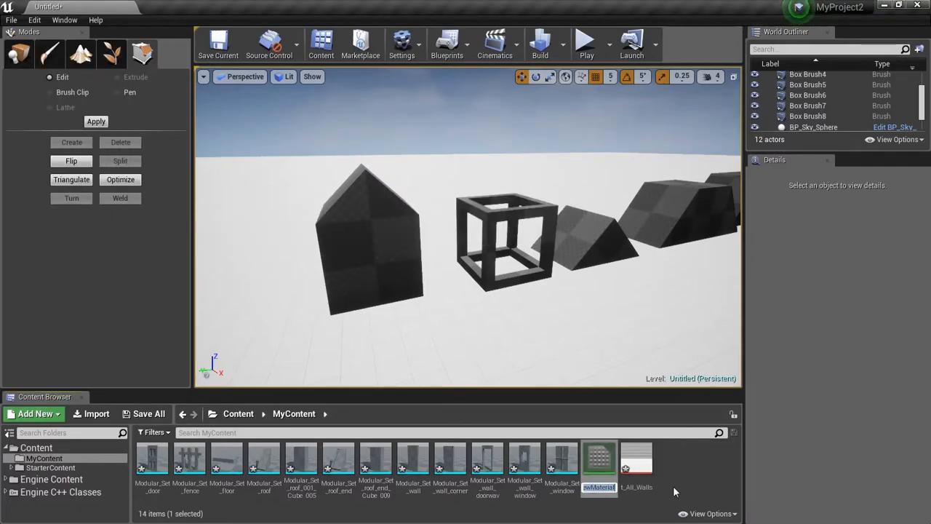
text(M_allwalls)
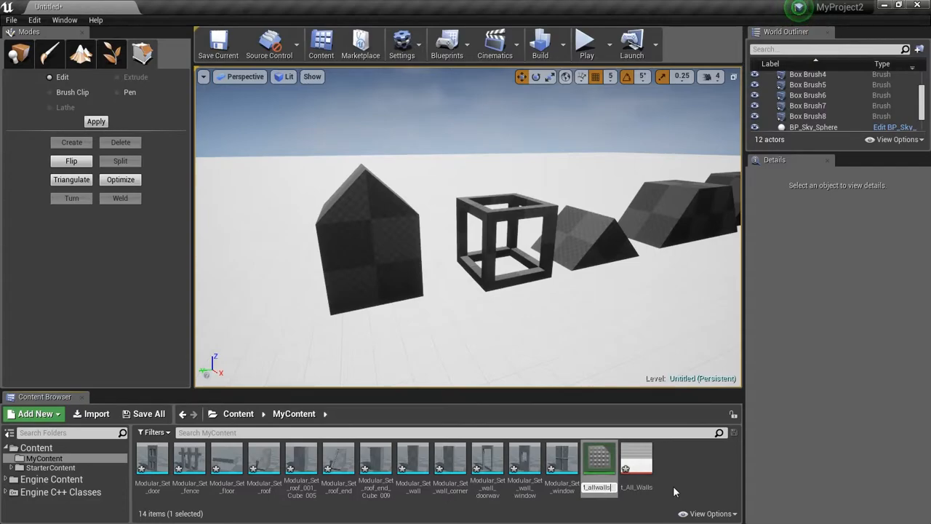
key(Return)
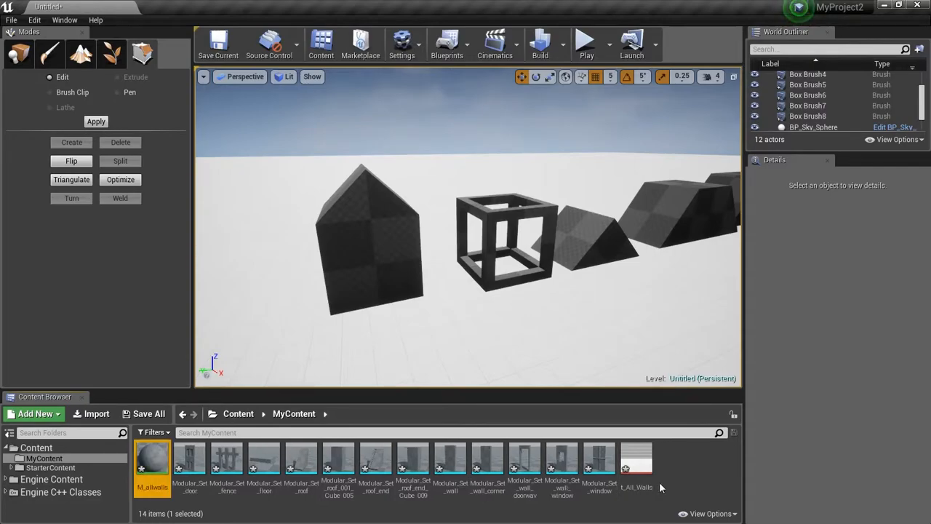
Open M_allwalls for editing and place its editor window so that the MyContent assets stay uncovered.
double_click(154, 463)
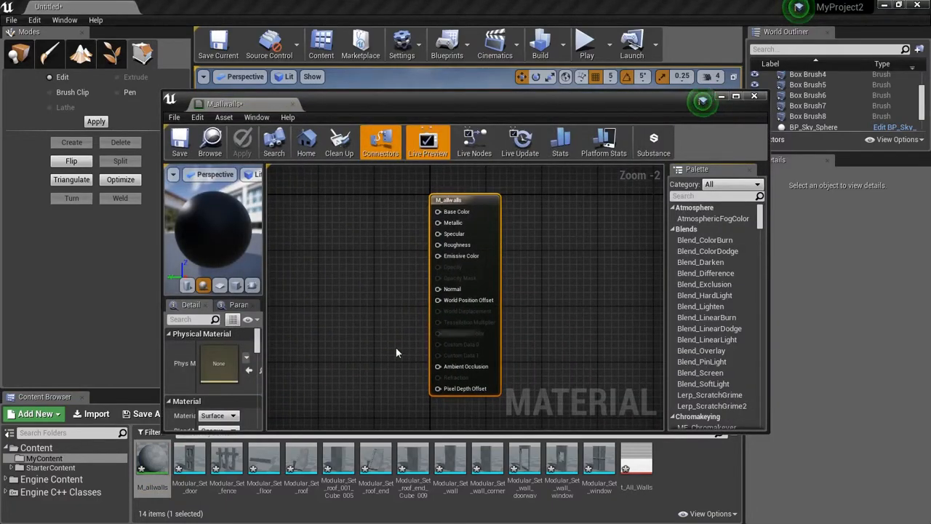
right_drag(330, 242, 413, 238)
scroll(431, 236, up, 1)
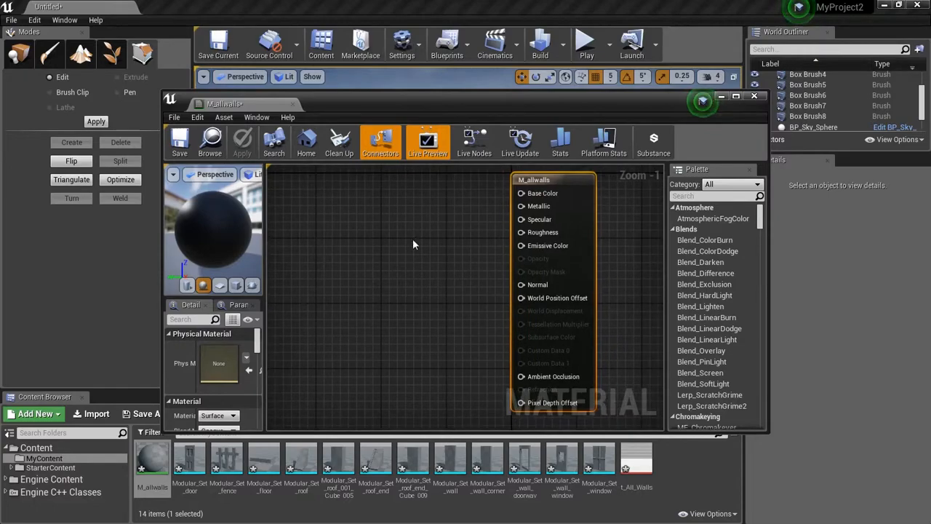
drag(447, 99, 420, 44)
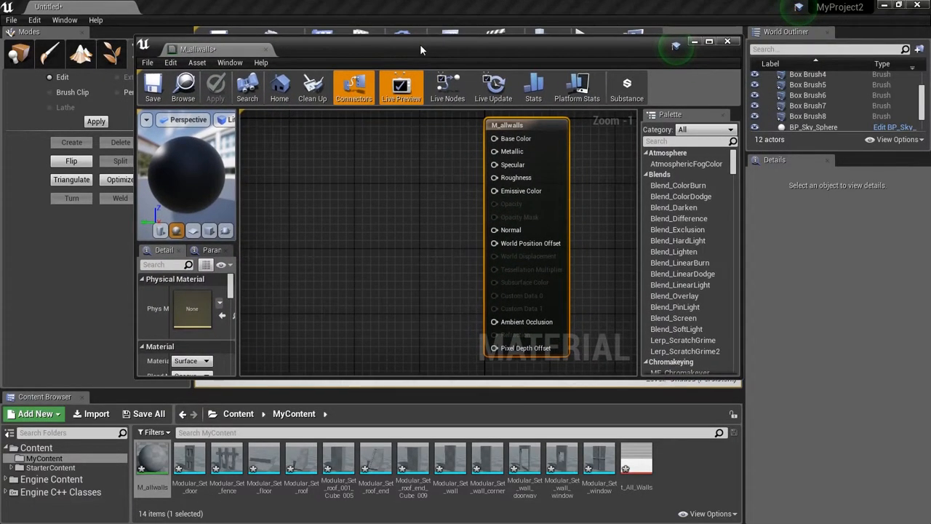
Add a Texture Sample node to the M_allwalls graph and place it beside the main material node.
right_click(363, 162)
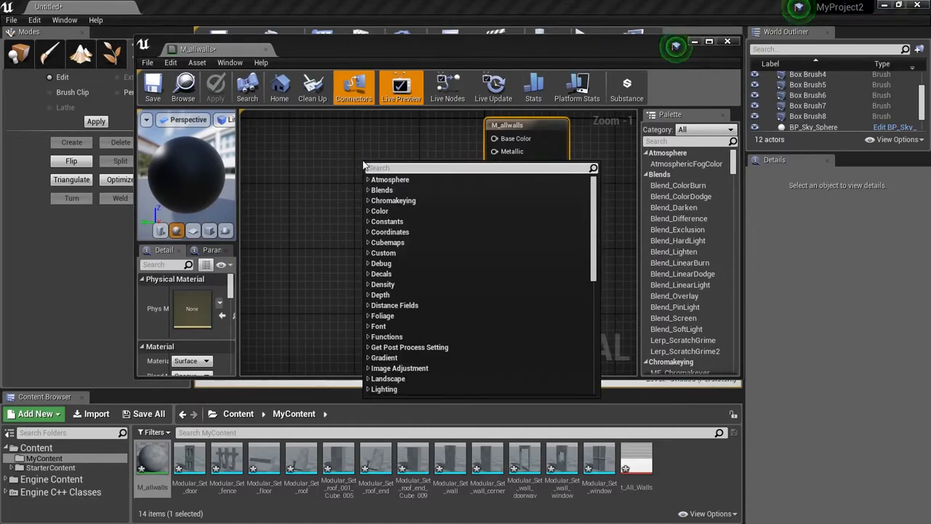
scroll(400, 225, down, 8)
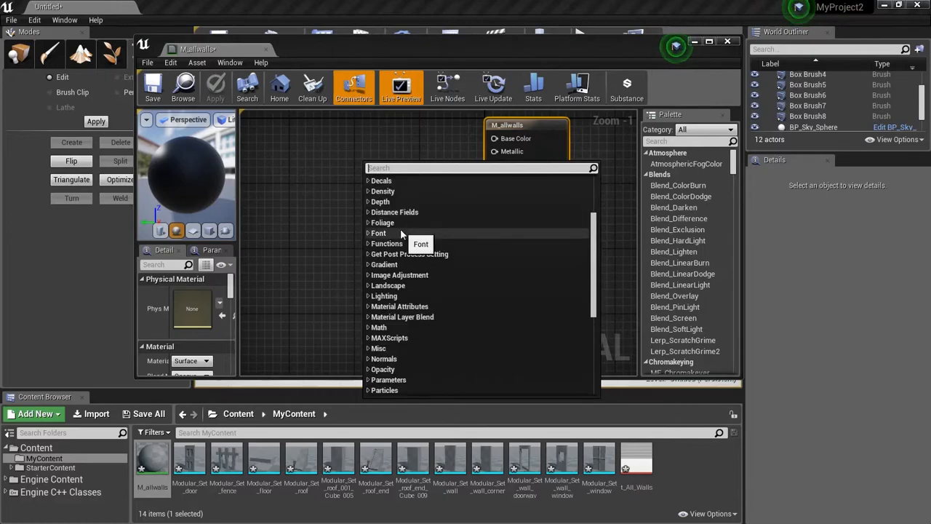
click(367, 275)
scroll(393, 305, down, 3)
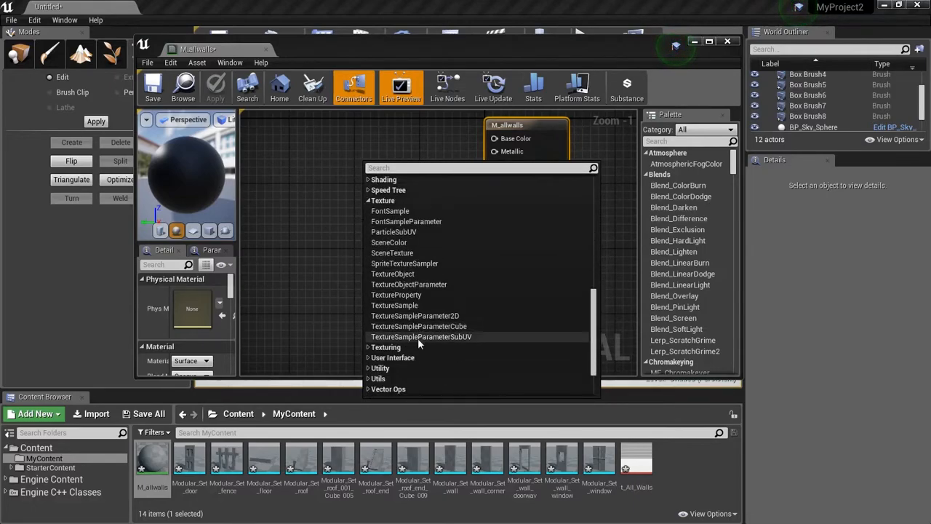
click(397, 305)
drag(390, 172, 374, 138)
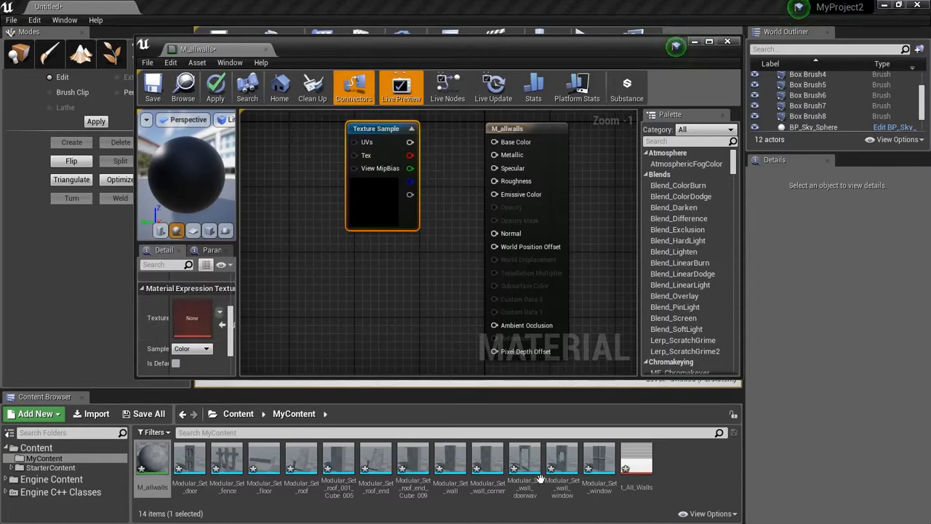
Assign the t_All_Walls texture from MyContent to the Texture Sample node.
click(639, 459)
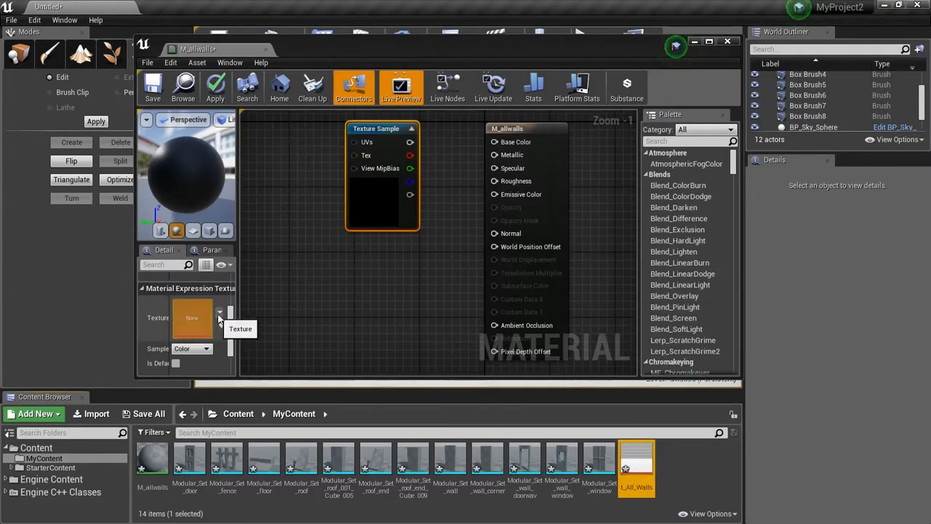
drag(238, 297, 262, 298)
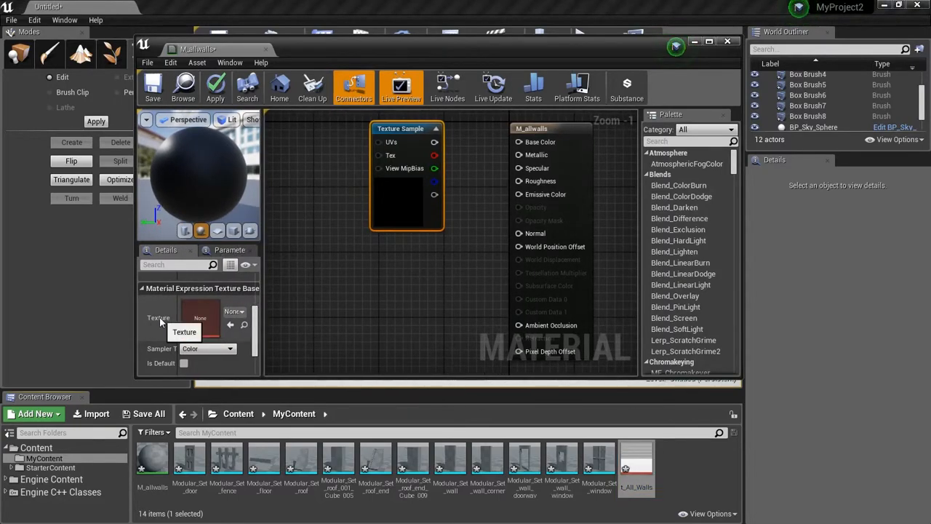
click(230, 327)
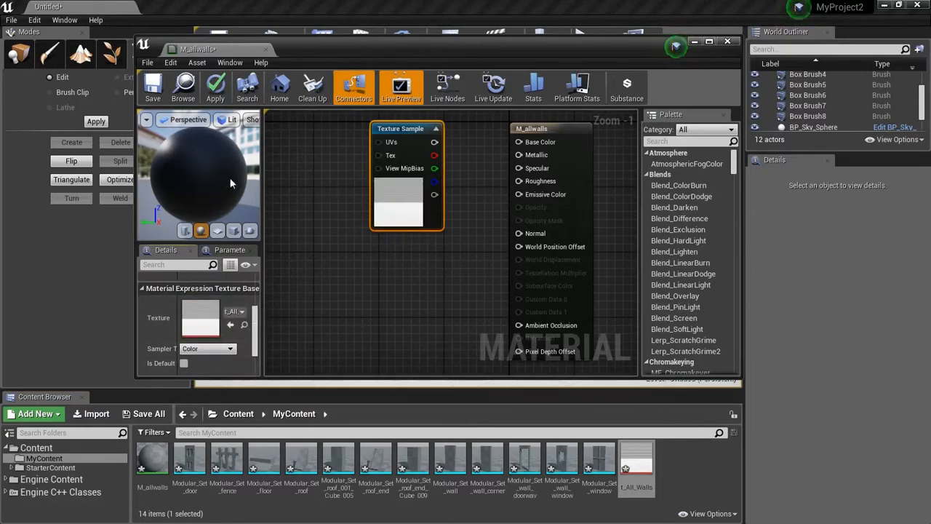
mouse_move(221, 176)
right_down()
mouse_move(222, 208)
mouse_move(221, 178)
right_up()
drag(221, 179, 251, 189)
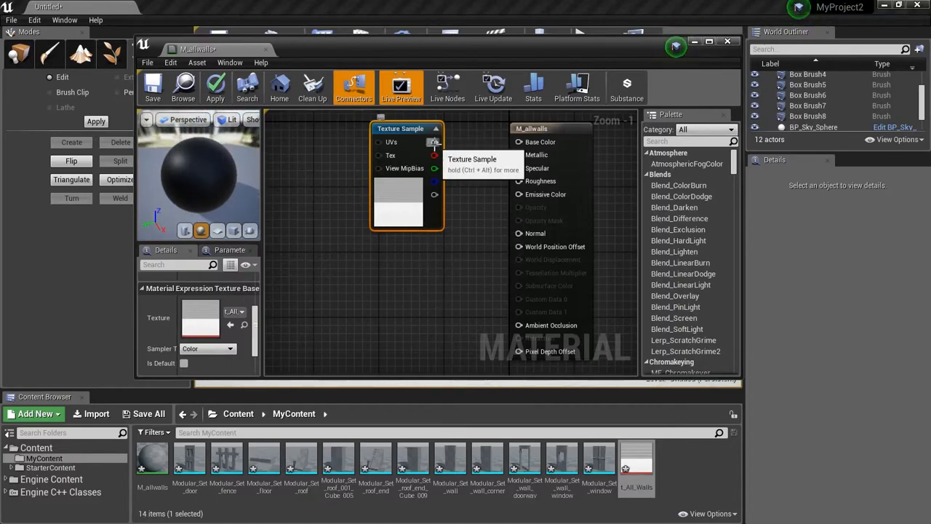
Connect the Texture Sample's colour output to Base Color of M_allwalls and apply the material.
drag(434, 143, 518, 143)
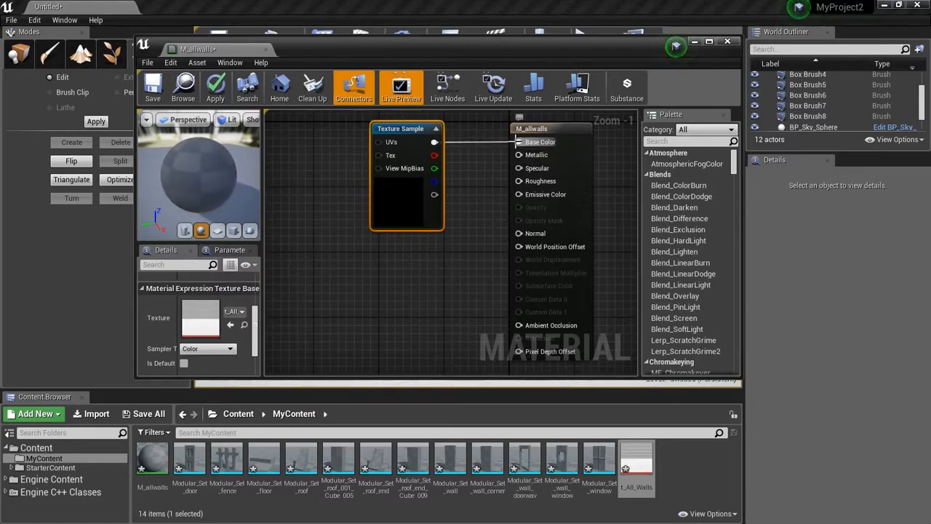
drag(211, 201, 195, 177)
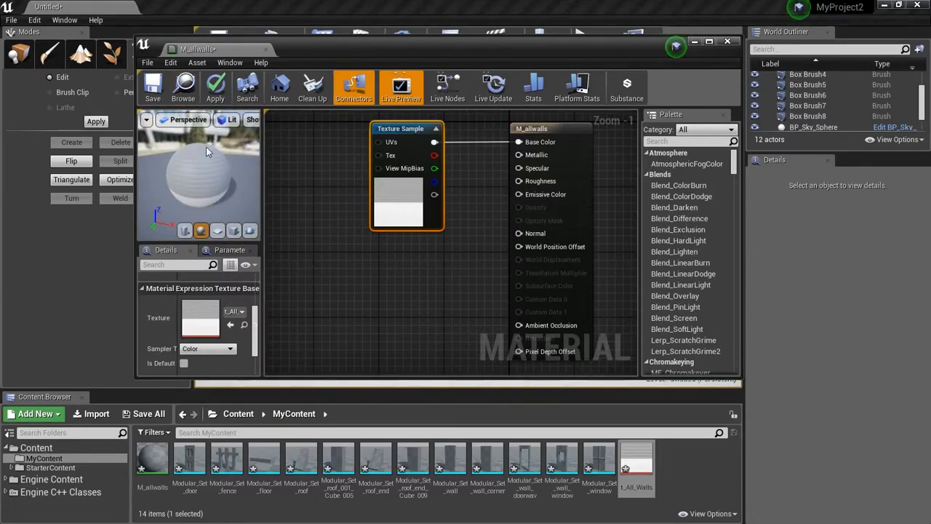
click(219, 89)
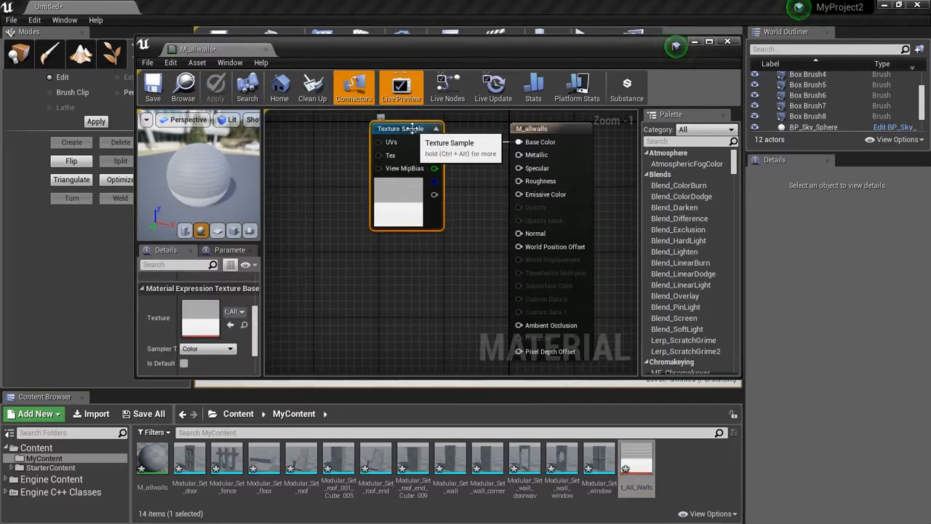
Replace the Texture Sample node with a new one created while t_All_Walls is selected in MyContent.
key(Delete)
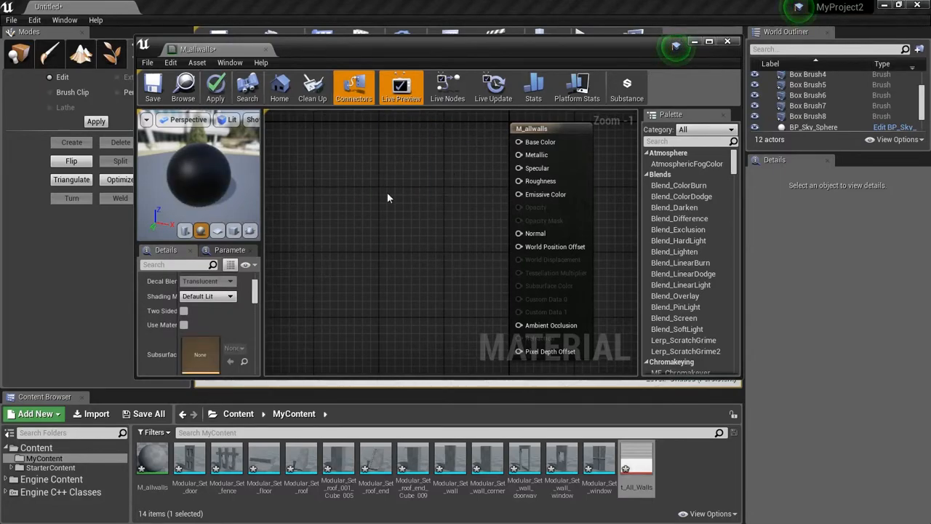
drag(627, 460, 628, 446)
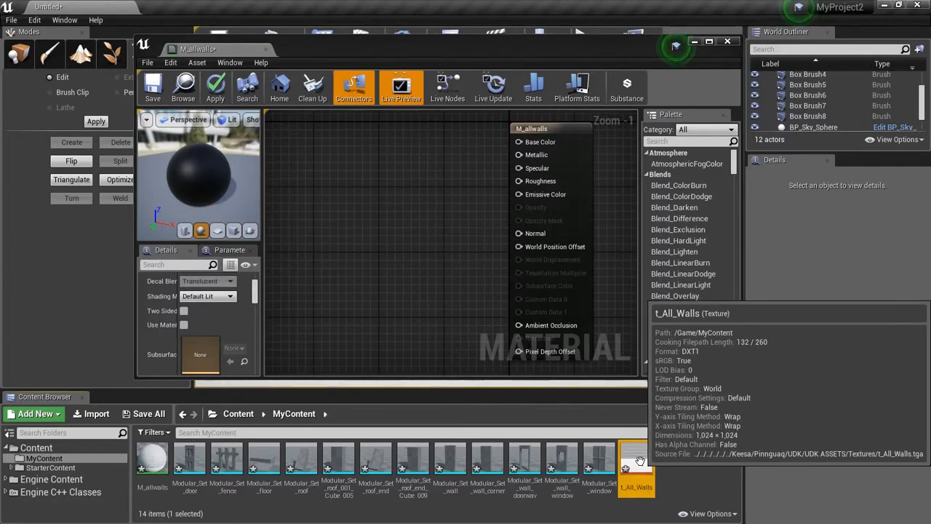
right_click(382, 190)
scroll(417, 389, down, 5)
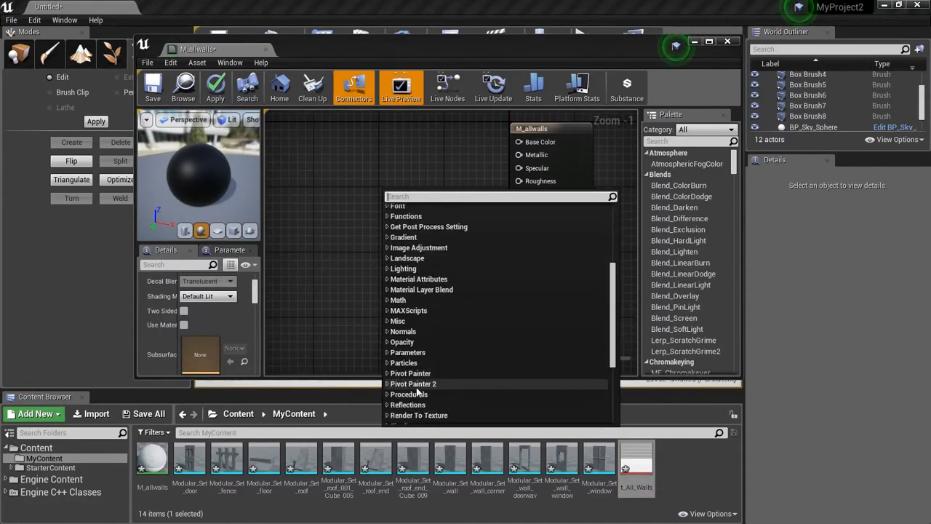
scroll(407, 400, down, 3)
click(388, 335)
scroll(415, 363, down, 3)
click(426, 364)
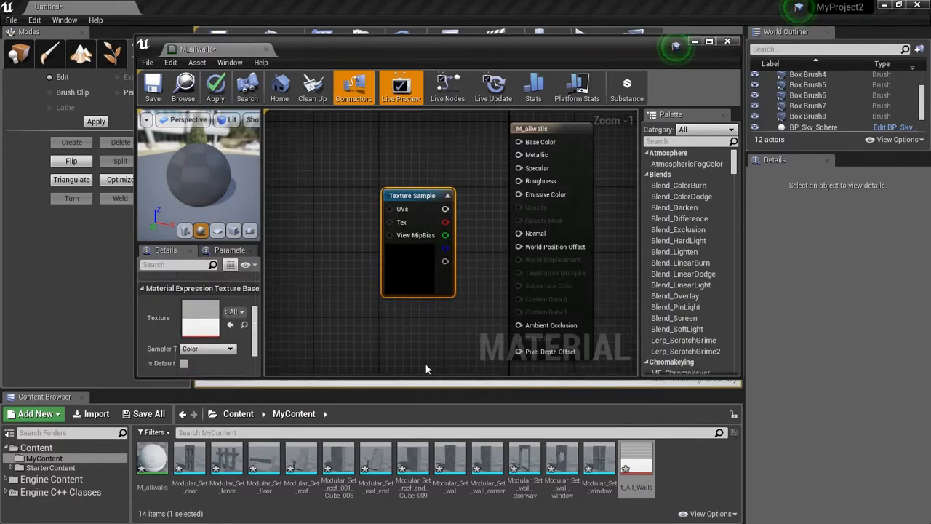
Connect the new Texture Sample to Base Color, apply the material, and close the M_allwalls editor.
drag(407, 192, 518, 143)
click(215, 89)
click(167, 99)
click(728, 41)
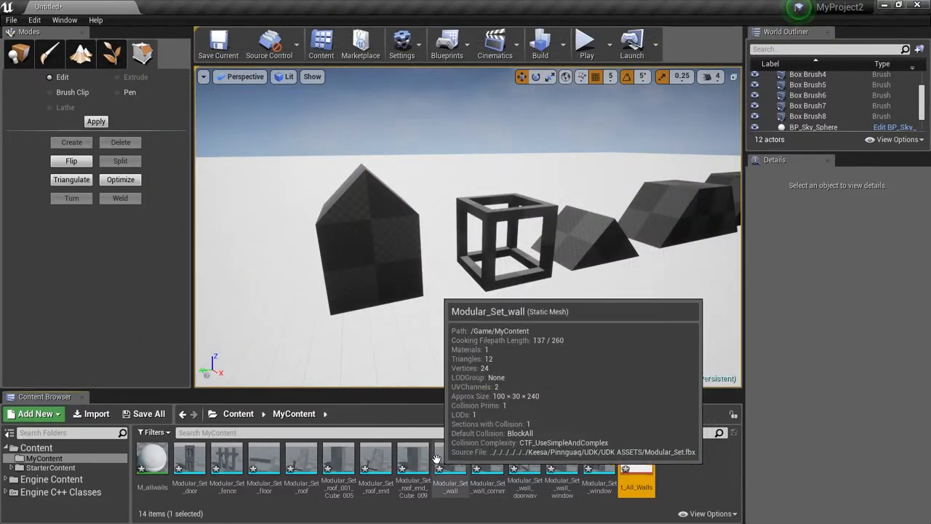
Assign M_allwalls to the Element 0 material slot of the Modular_Set_wall_corner mesh and close its editor.
double_click(489, 457)
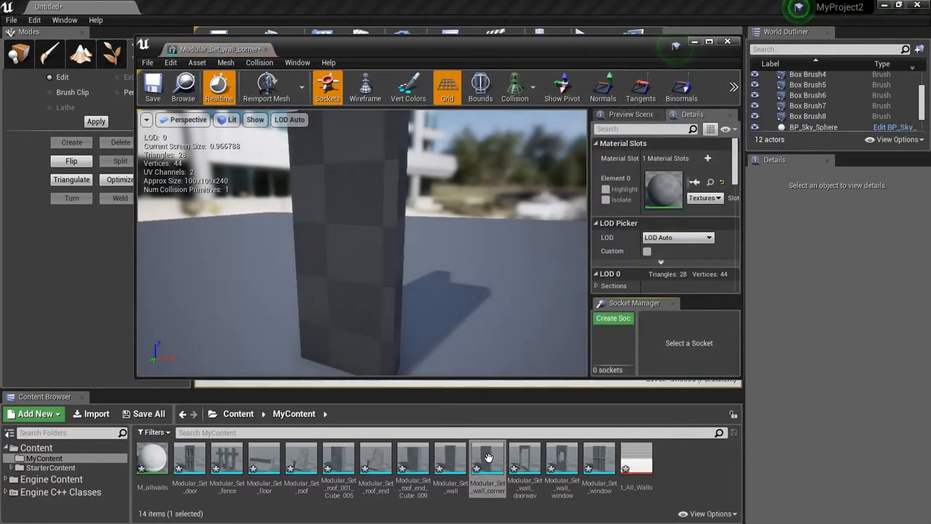
drag(394, 311, 335, 288)
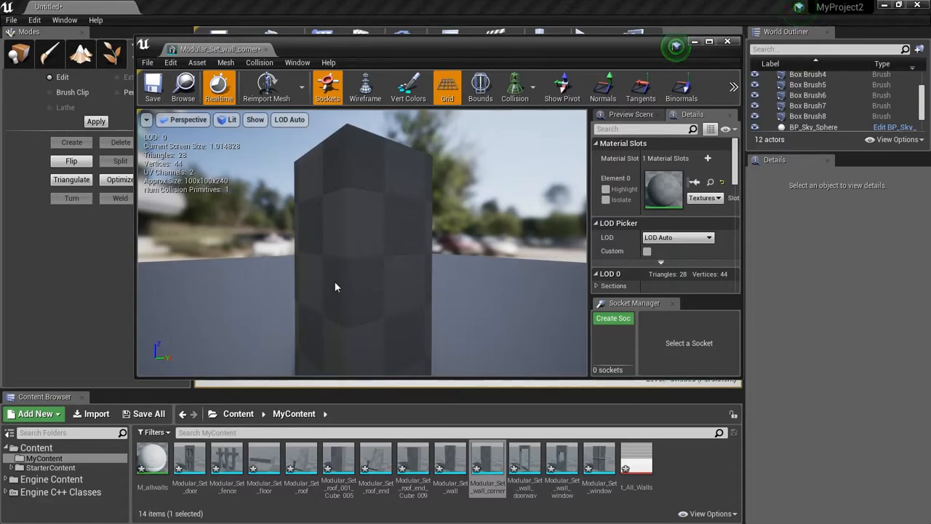
drag(335, 284, 335, 283)
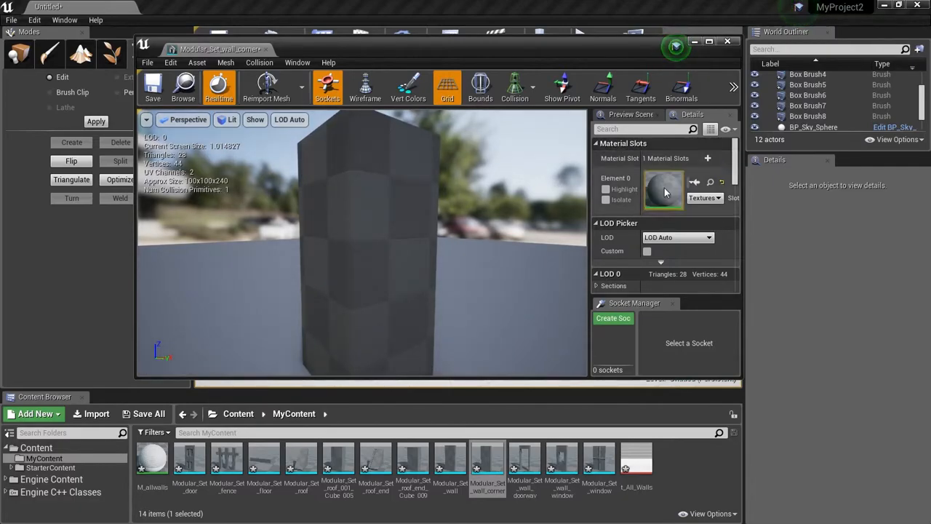
click(154, 463)
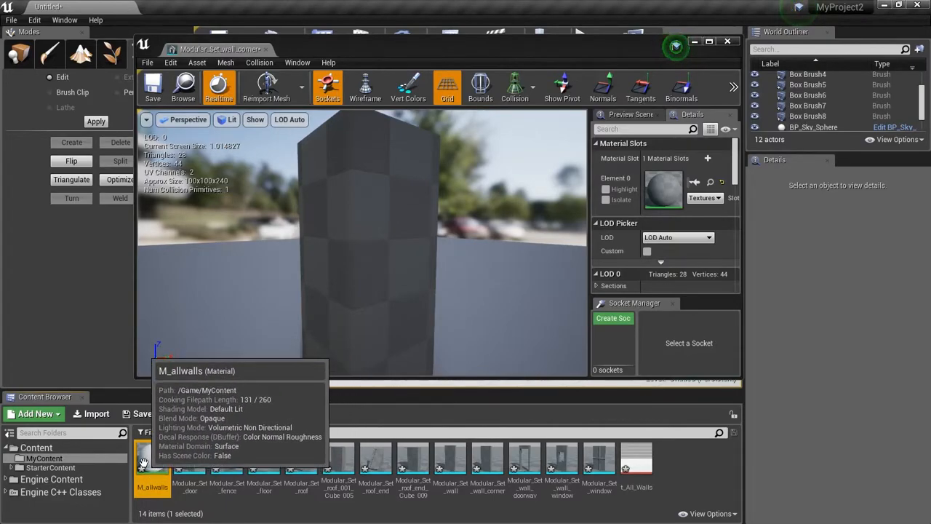
click(694, 183)
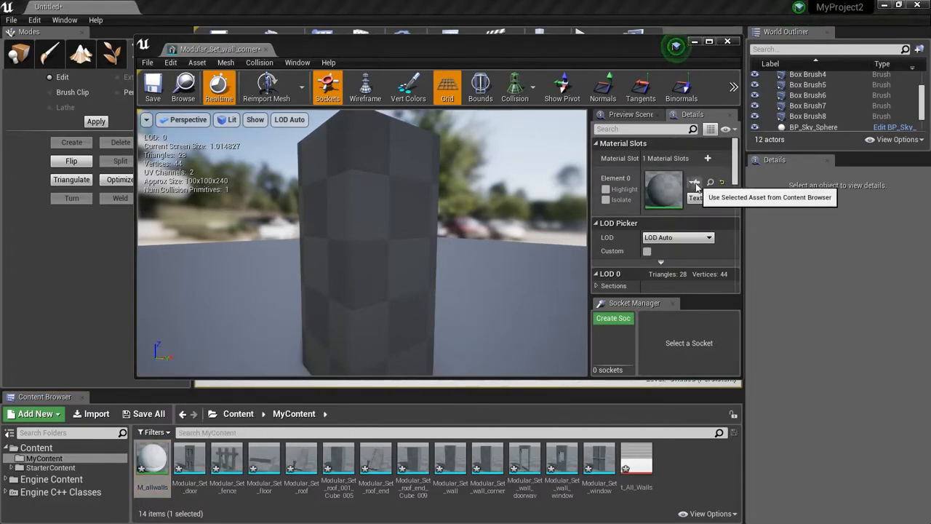
drag(320, 244, 495, 244)
mouse_move(363, 243)
right_down()
mouse_move(495, 236)
mouse_move(364, 240)
mouse_move(378, 244)
right_up()
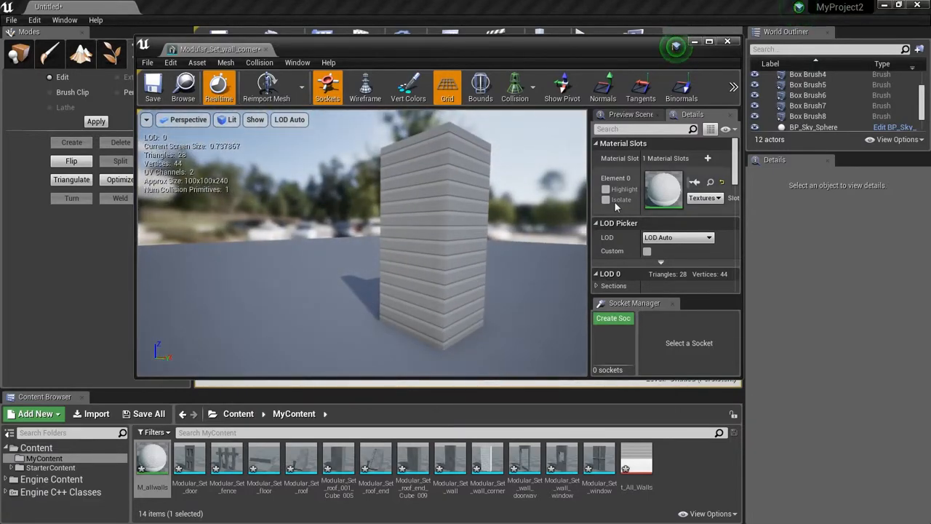
click(727, 41)
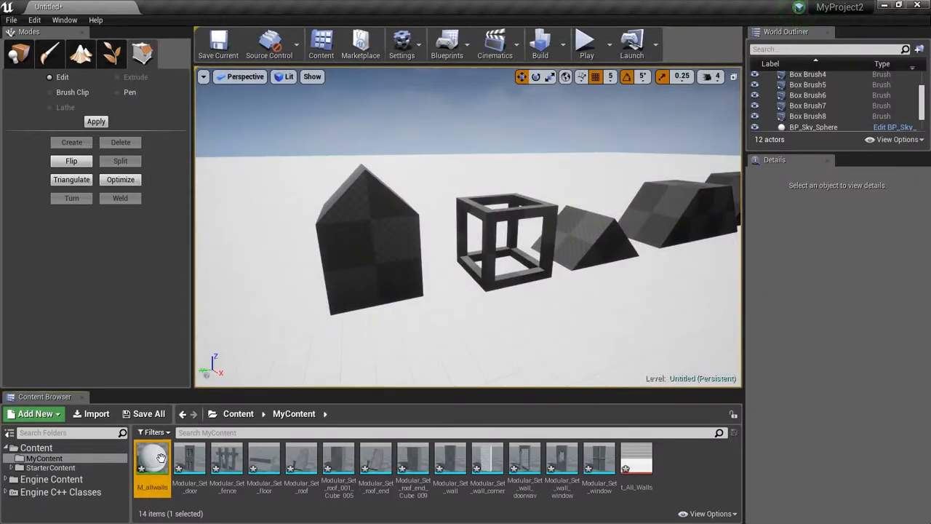
Place Modular_Set_wall_corner and Modular_Set_wall in the level near the cube frame, with the wall at about 160, 1830, -10.
drag(488, 459, 454, 338)
mouse_move(574, 337)
right_down()
mouse_move(691, 368)
mouse_move(640, 335)
mouse_move(702, 331)
mouse_move(510, 335)
mouse_move(566, 350)
right_up()
drag(450, 459, 508, 246)
right_drag(543, 293, 633, 436)
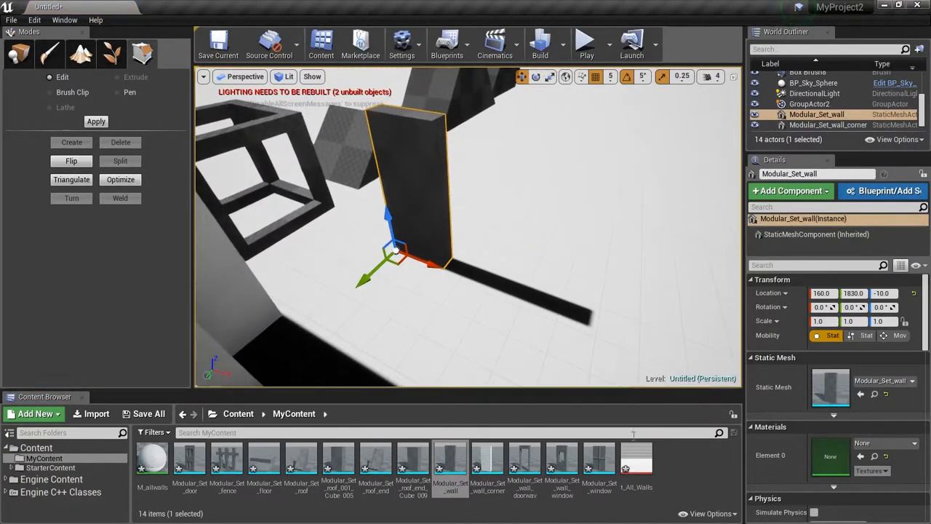
Apply M_allwalls to the placed Modular_Set_wall and widen the level viewport slightly.
drag(152, 458, 418, 194)
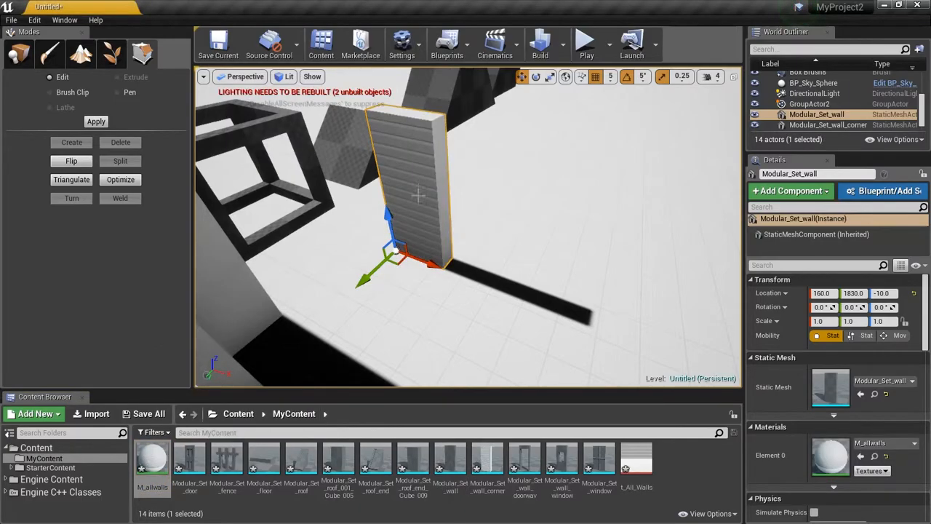
right_drag(483, 331, 873, 317)
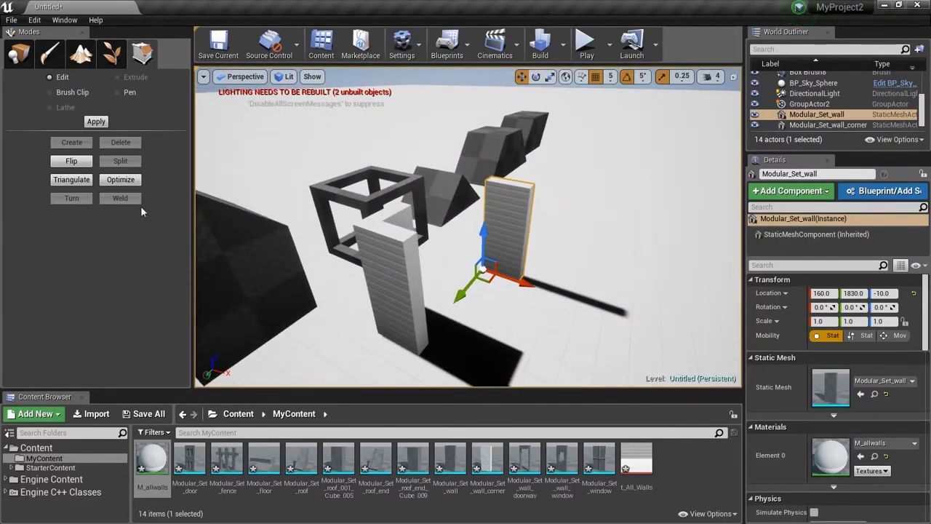
drag(193, 213, 166, 212)
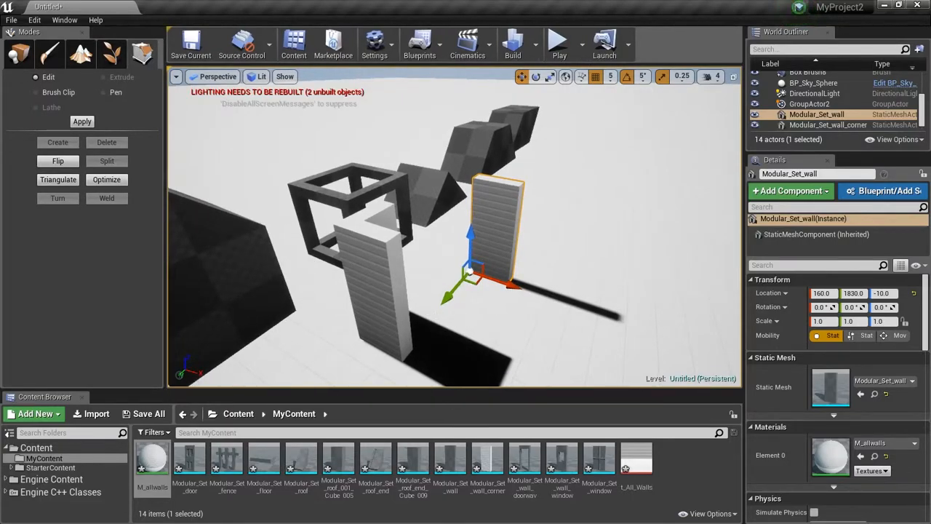
right_drag(460, 317, 461, 327)
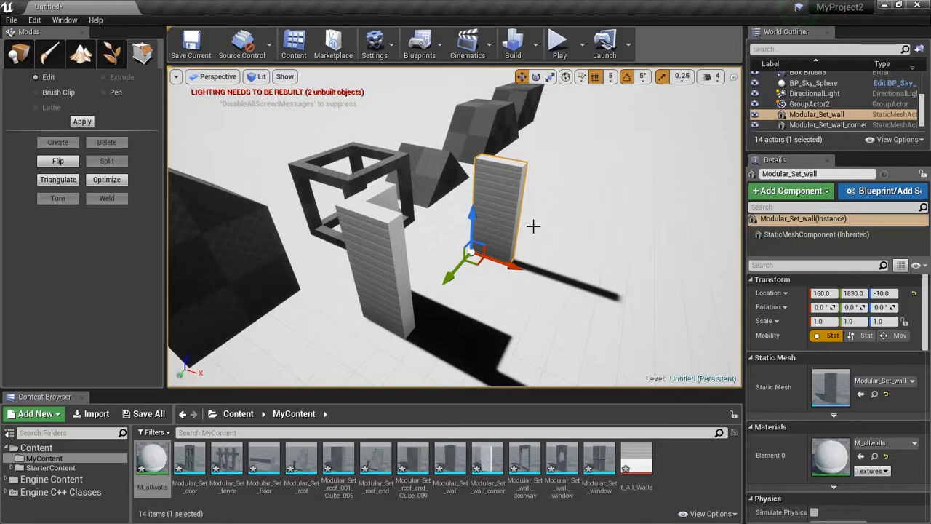
right_drag(545, 313, 559, 290)
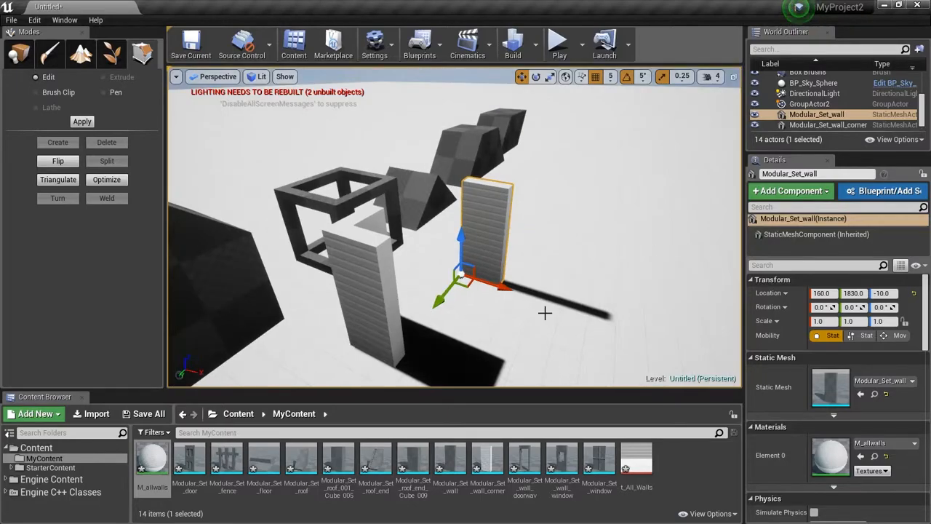